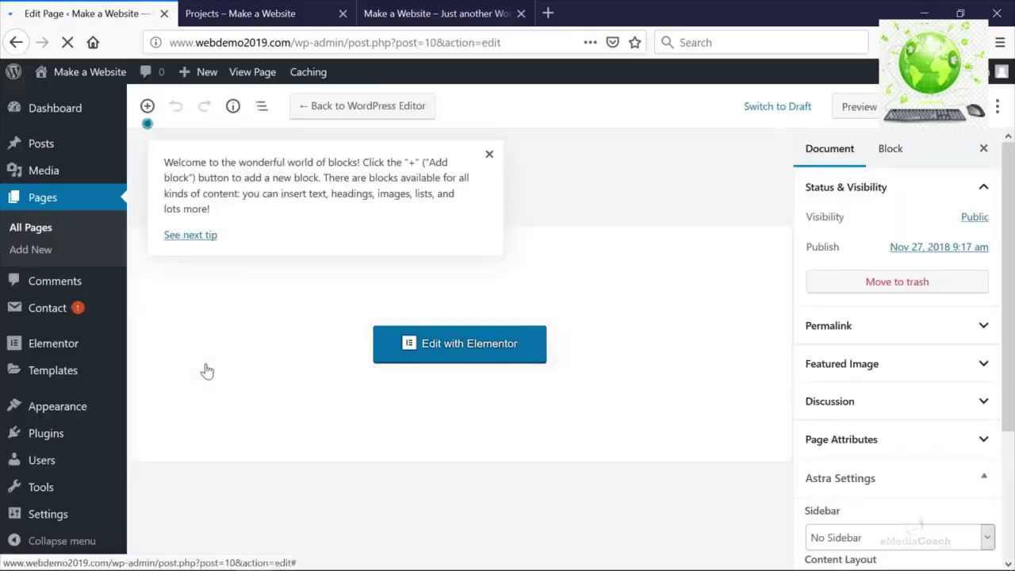
Step: Dismiss the welcome tip and switch the Projects page back to the default WordPress editor
click(489, 156)
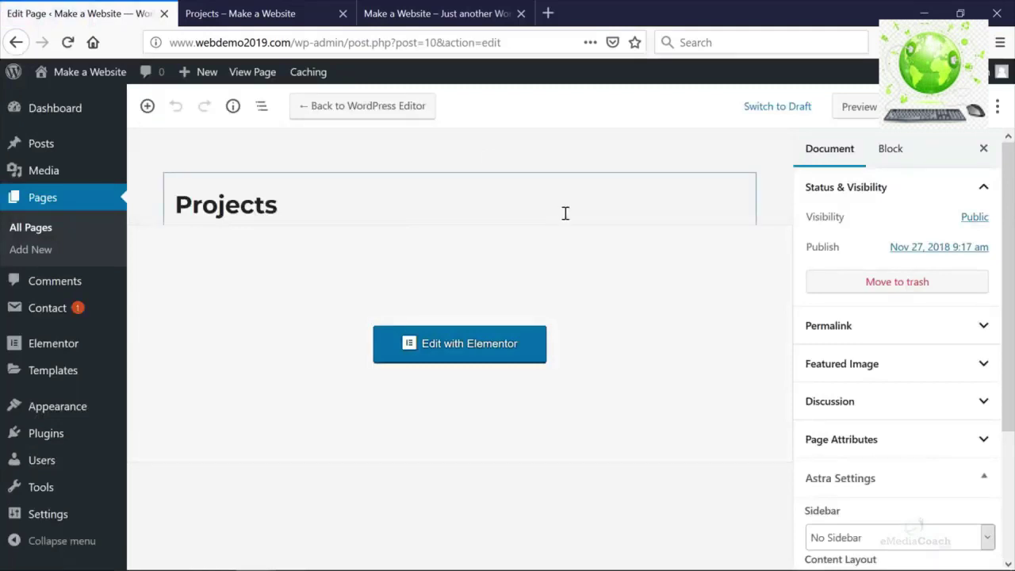
click(413, 111)
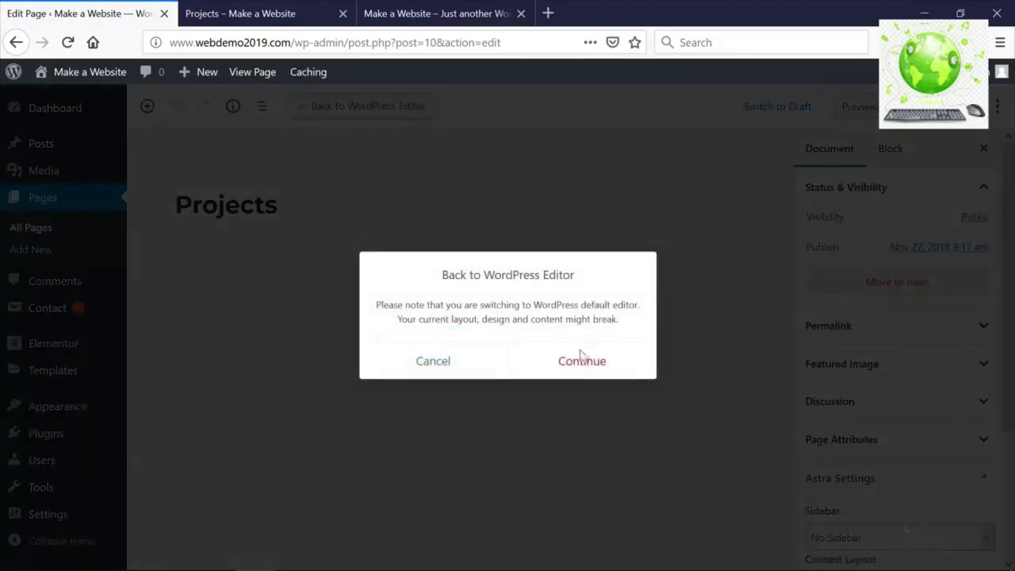
click(583, 362)
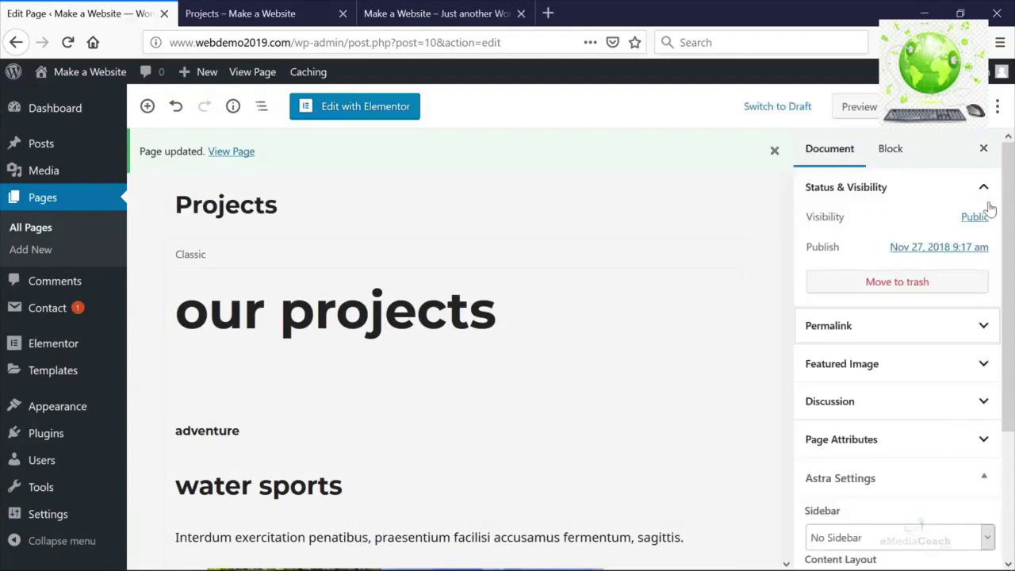
Step: Show the Projects page's permalink settings, view the published page through its preview link, and close that extra view
click(977, 335)
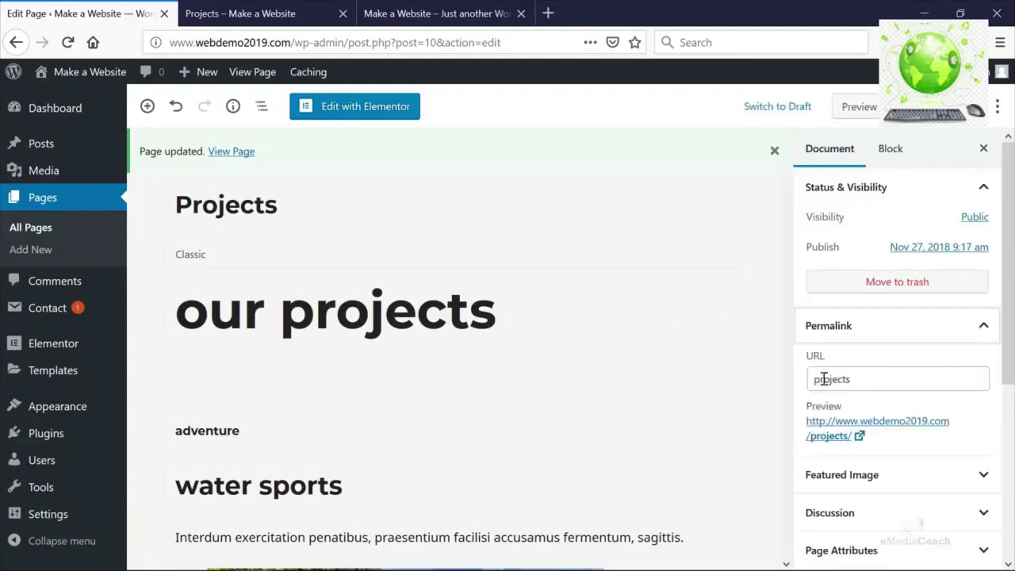
click(837, 438)
click(256, 14)
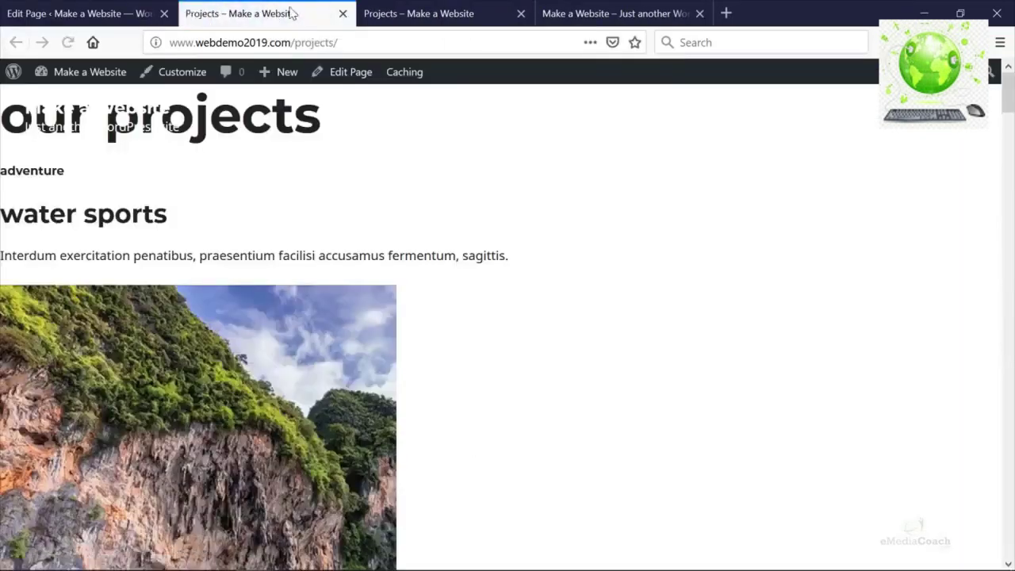
middle_click(291, 13)
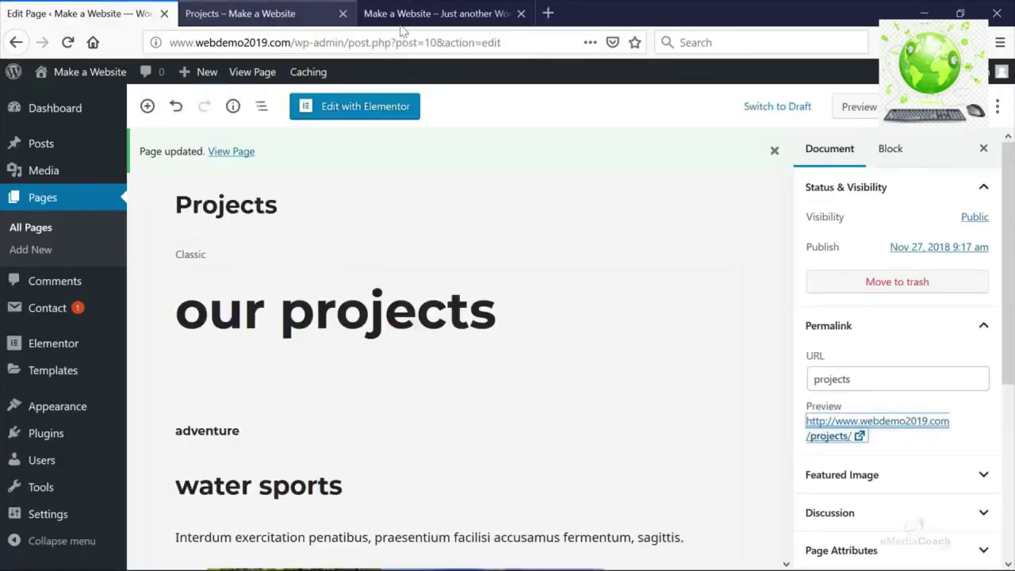
Step: Open the Projects page in Elementor and compare its layout with the live Projects page
click(386, 104)
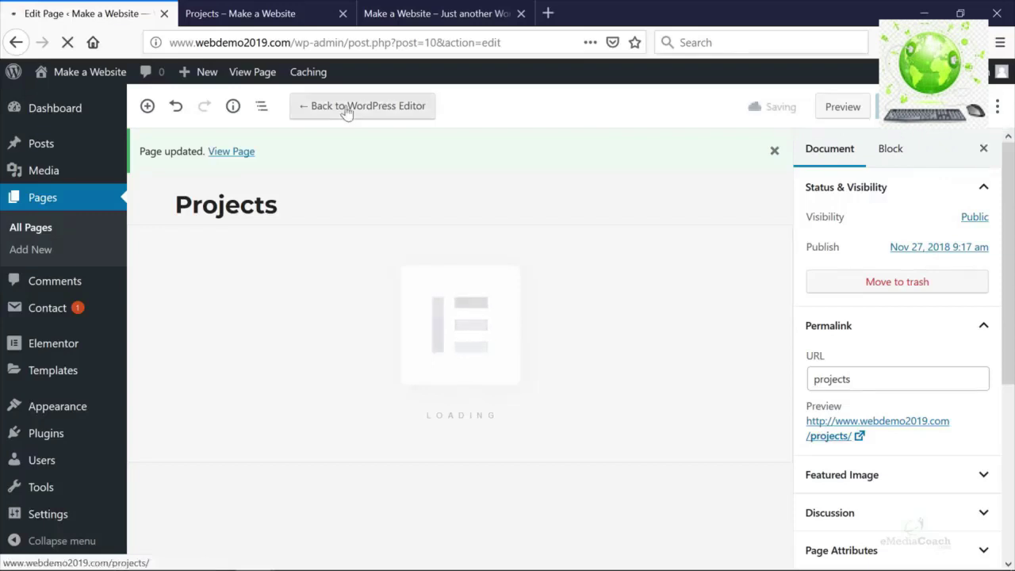
click(242, 16)
click(79, 14)
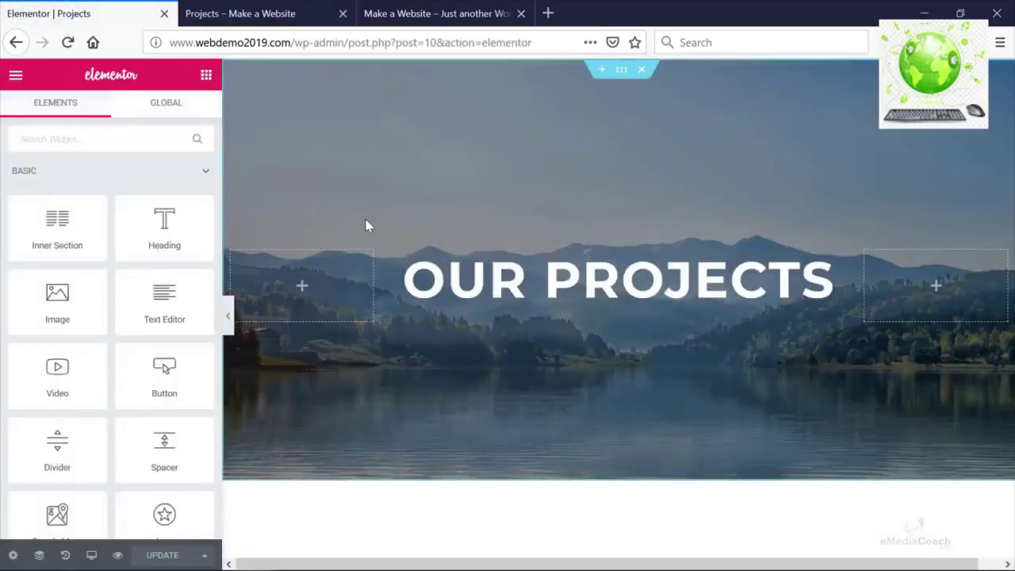
click(239, 10)
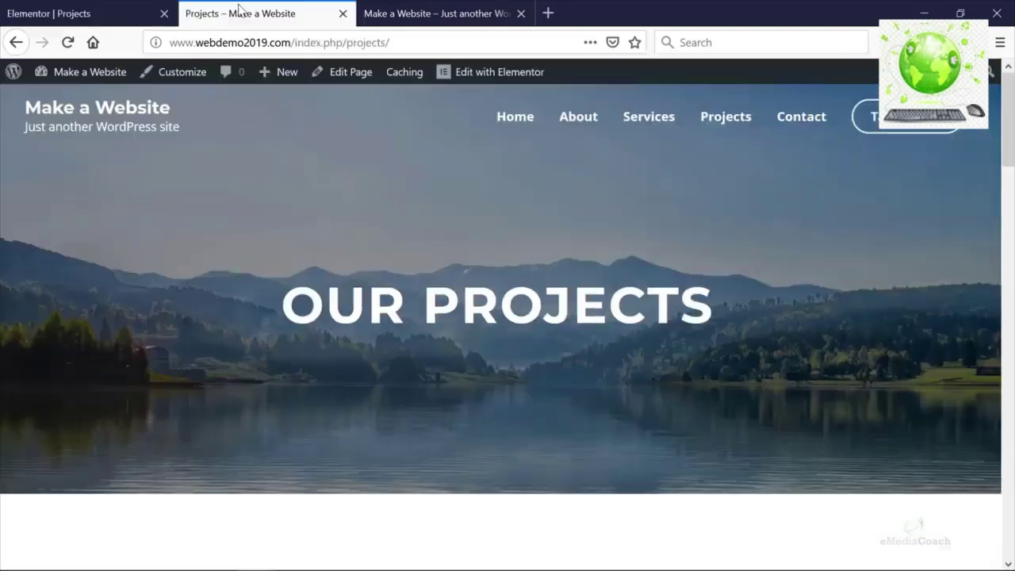
click(107, 19)
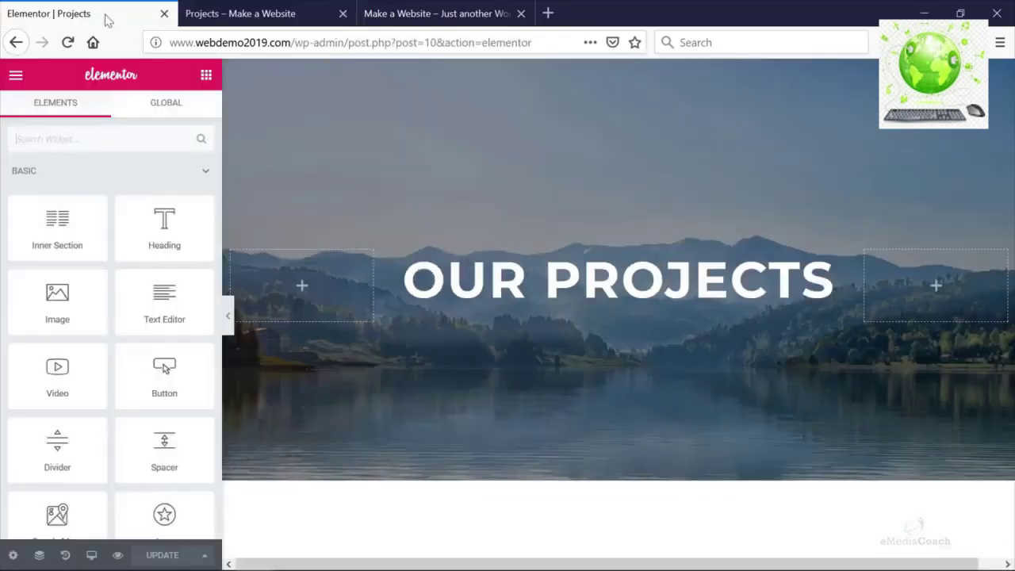
click(18, 45)
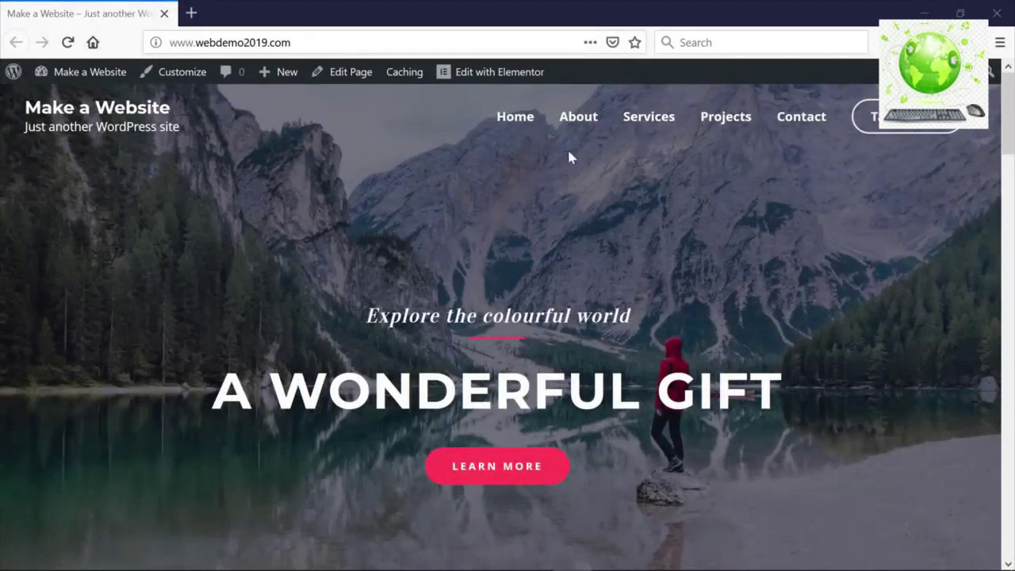
Step: Go from the live homepage to the dashboard and open the header's Site Identity settings in the theme customizer
scroll(571, 159, down, 5)
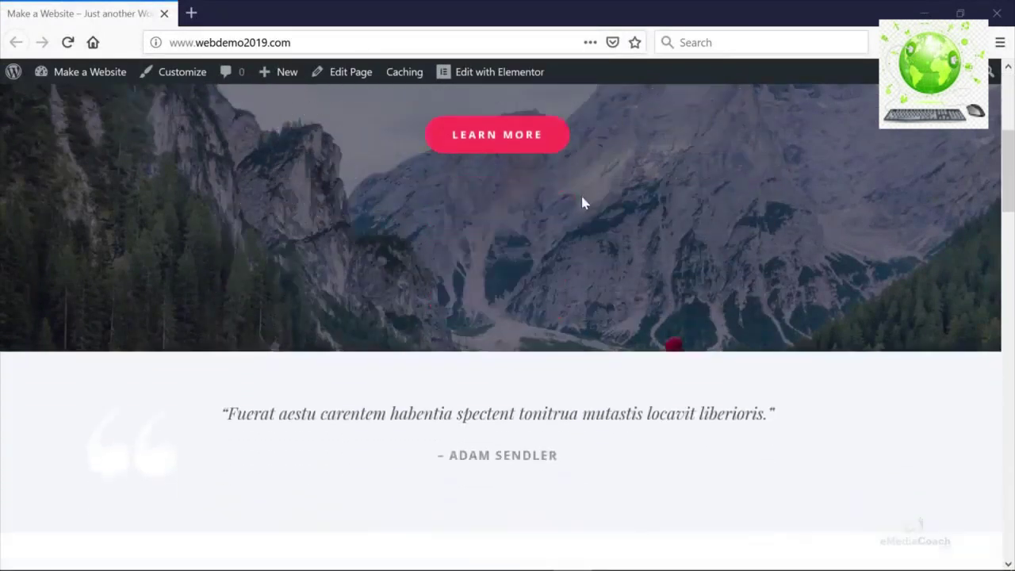
scroll(583, 203, up, 5)
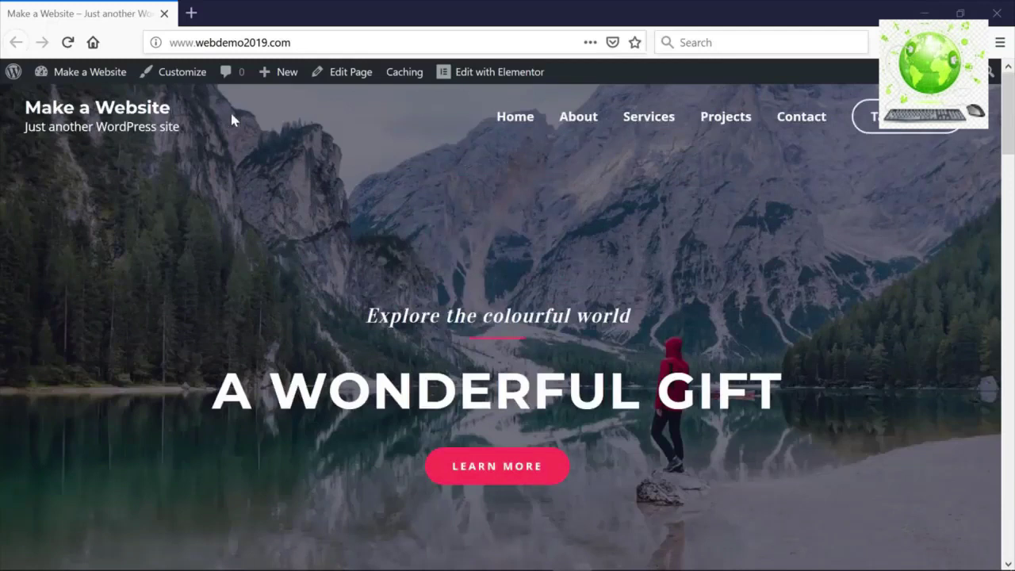
mouse_move(73, 75)
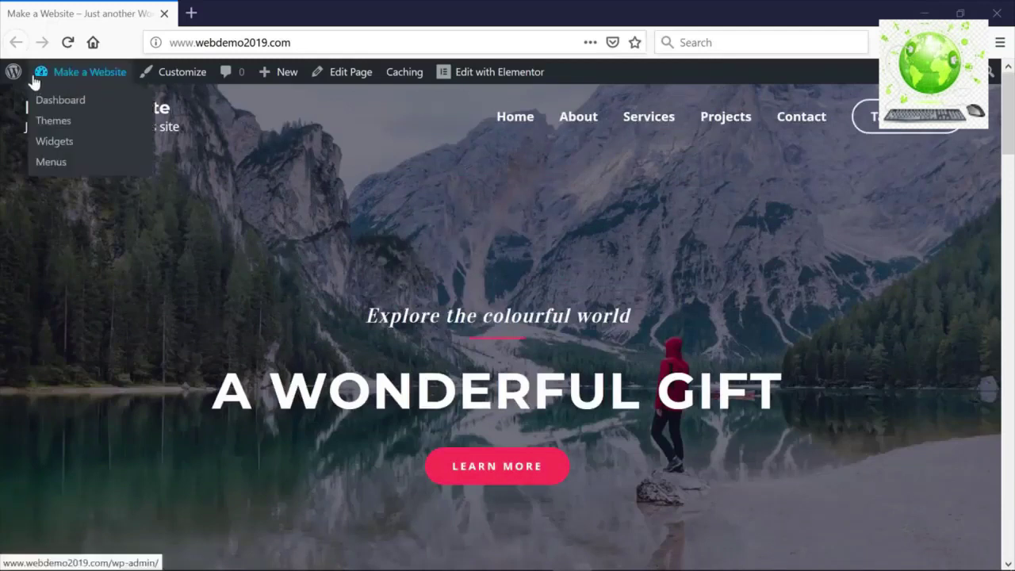
click(62, 101)
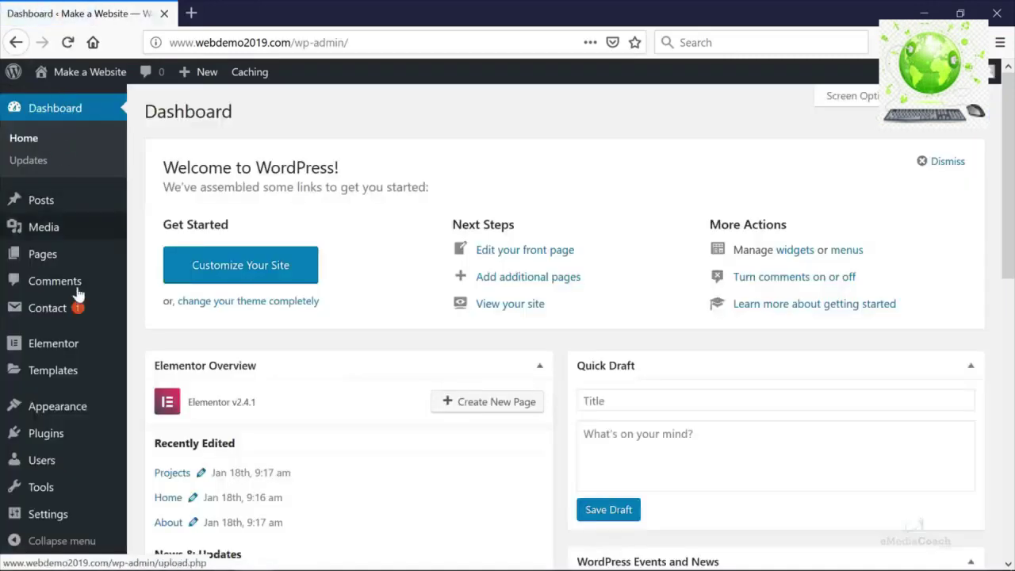
mouse_move(79, 418)
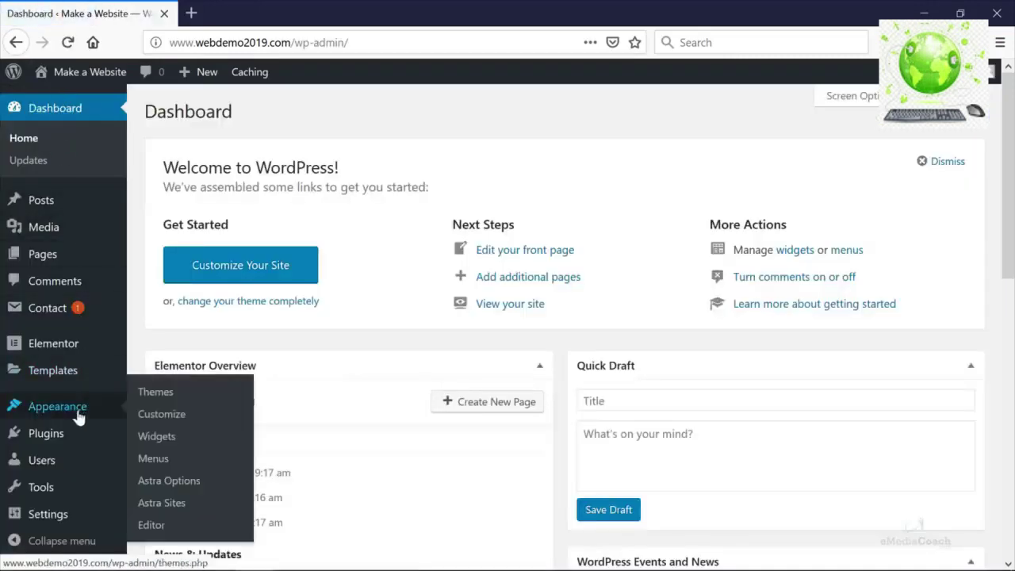
click(192, 421)
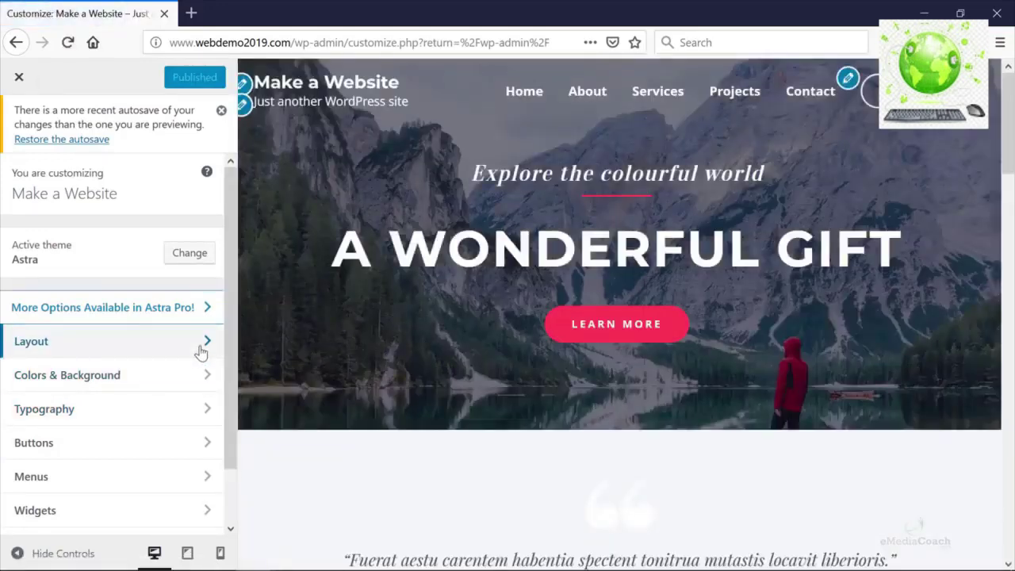
click(201, 352)
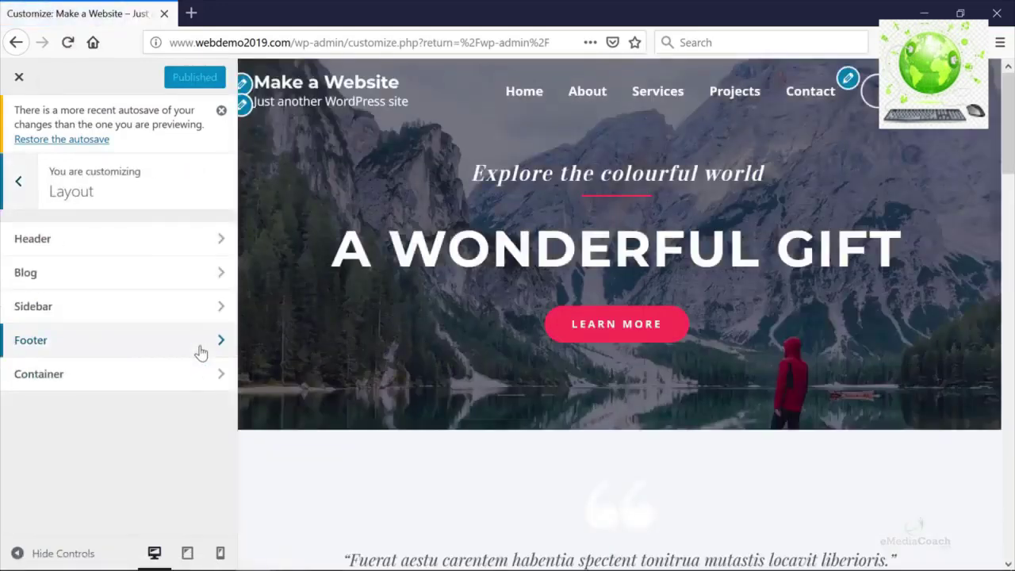
click(169, 240)
click(149, 242)
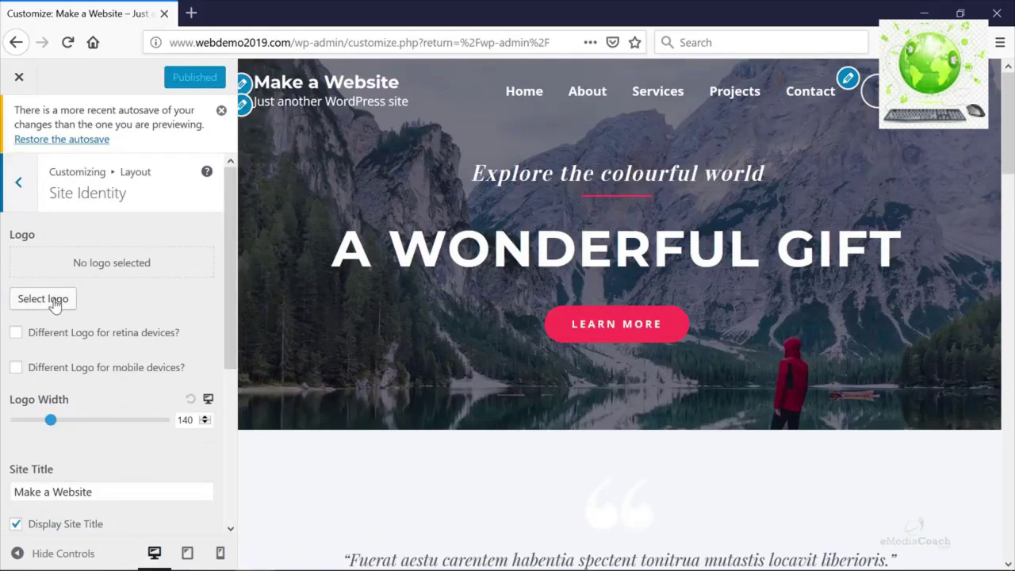
Step: Replace the site's tagline with "Check it out - get online."
scroll(53, 306, down, 3)
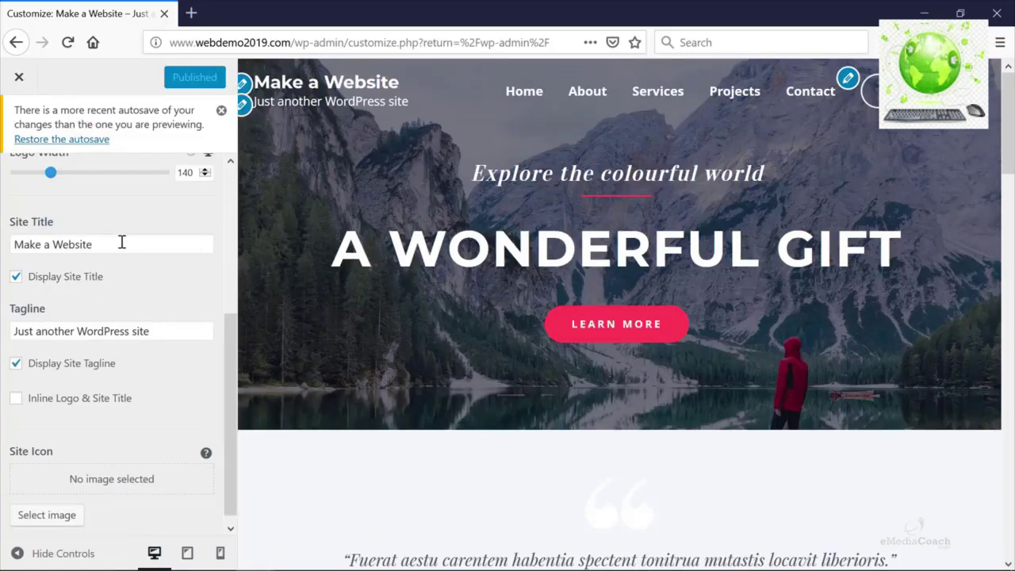
drag(166, 328, 11, 327)
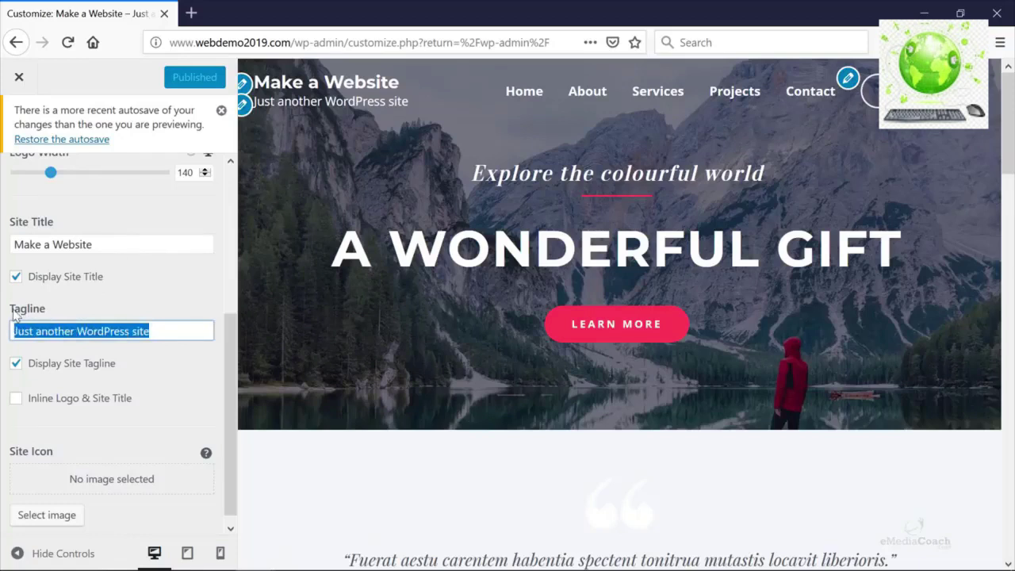
text(check)
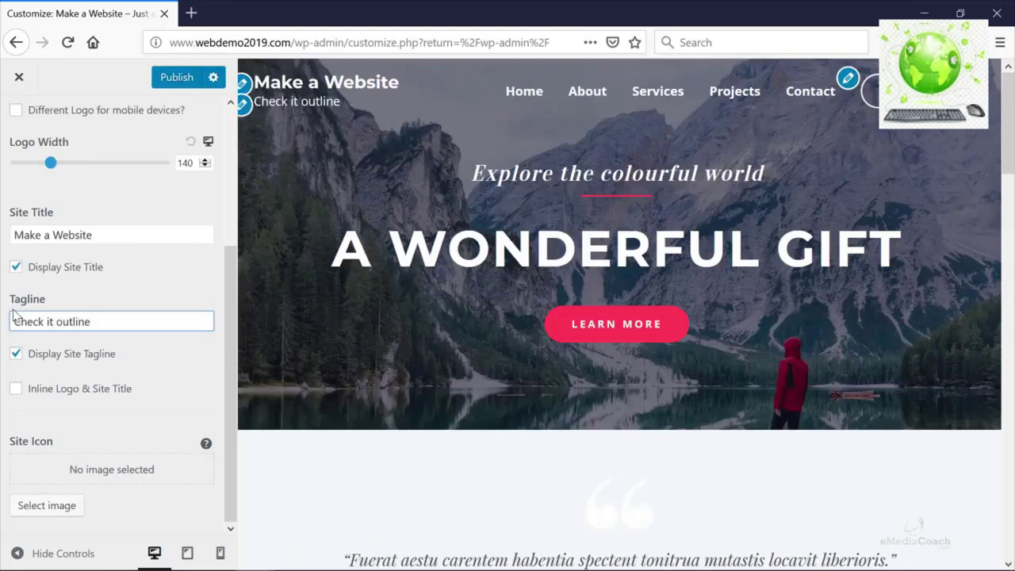
key(BackSpace)
key(BackSpace)
key(BackSpace)
key(BackSpace)
text(- get on)
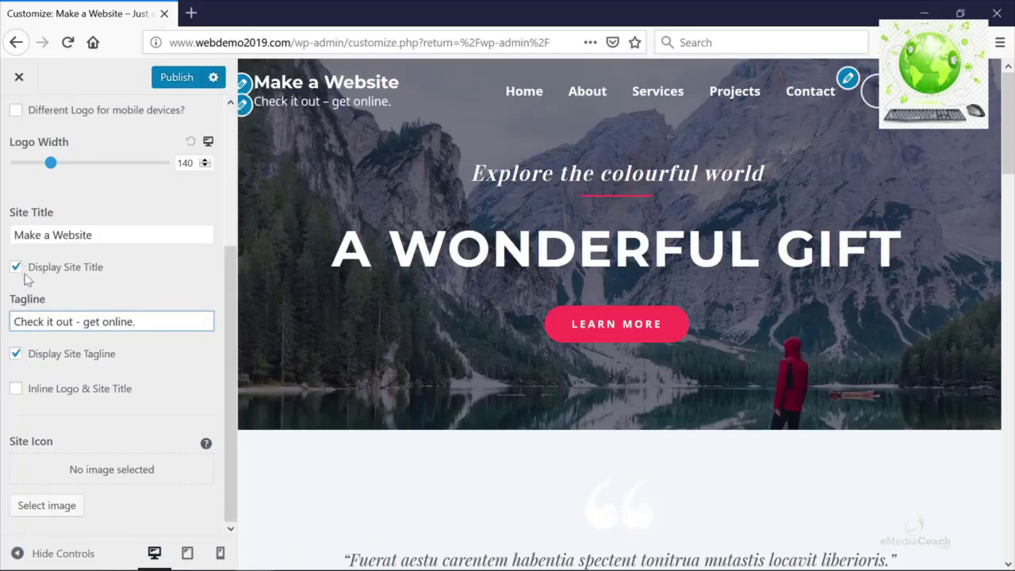
Step: Publish the site identity changes and close the customizer
scroll(18, 355, up, 5)
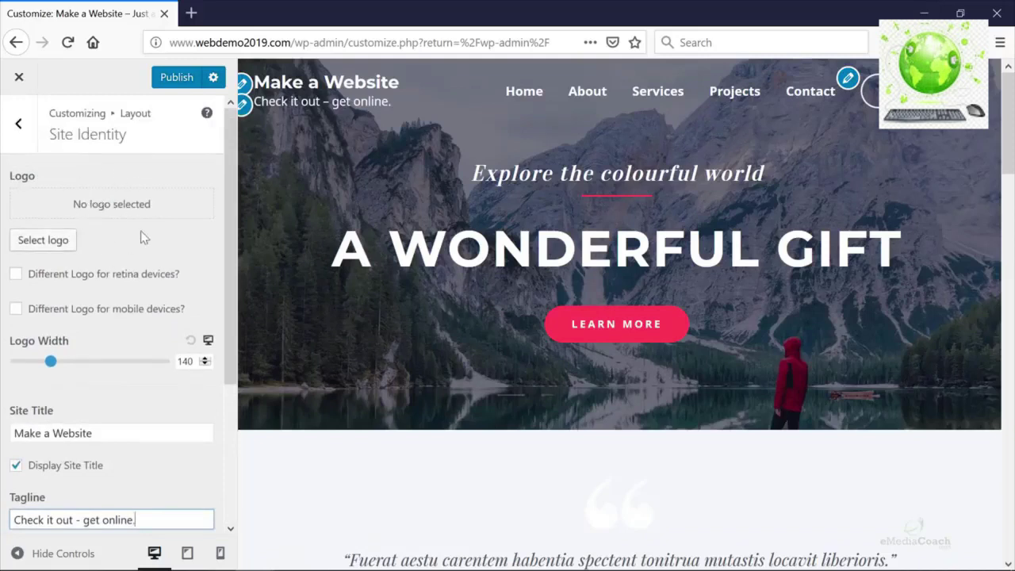
scroll(86, 265, down, 4)
scroll(89, 267, down, 1)
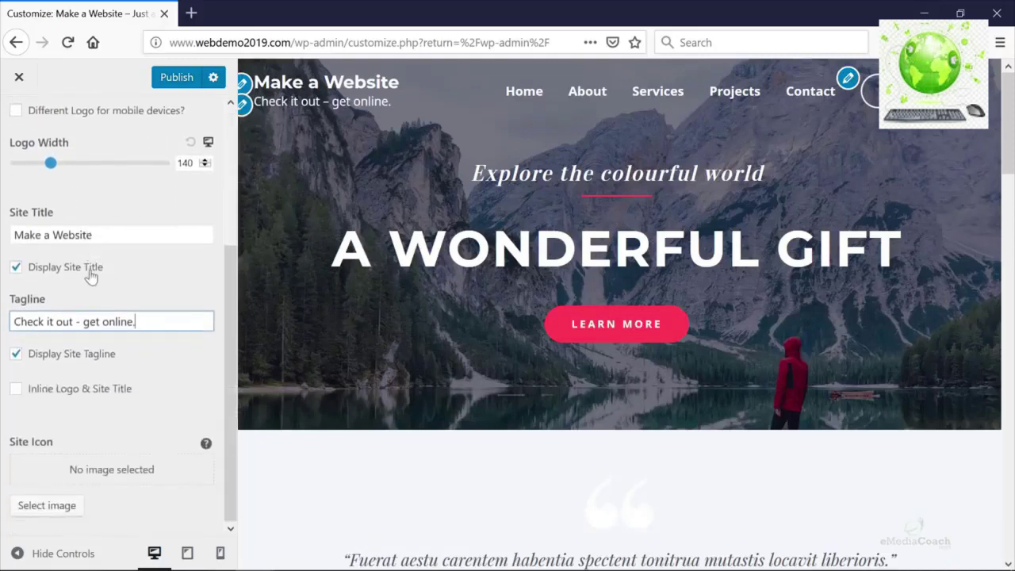
click(178, 80)
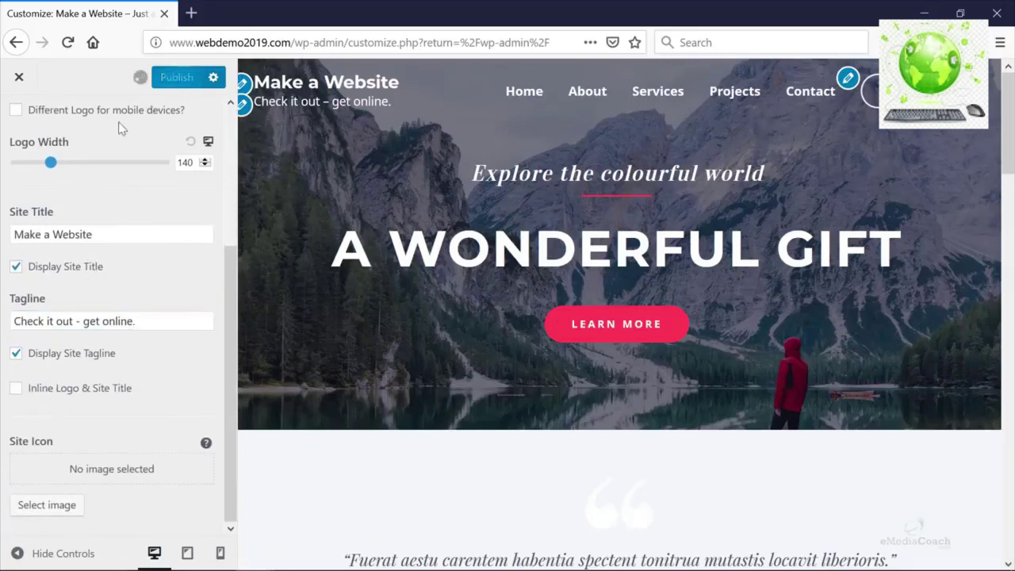
click(16, 75)
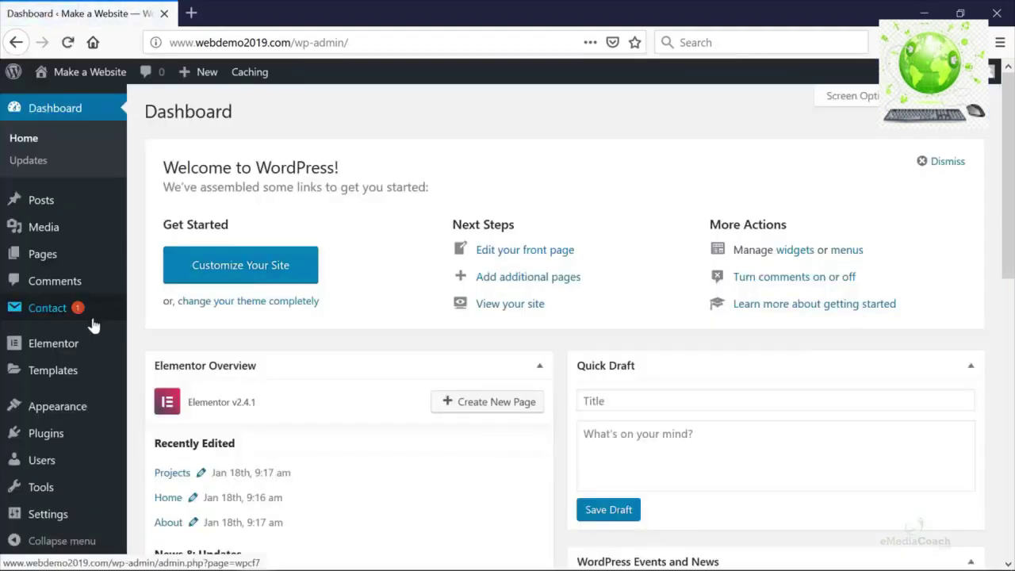
Step: Reopen the theme customizer and go to the Primary Header settings of the header layout
mouse_move(90, 413)
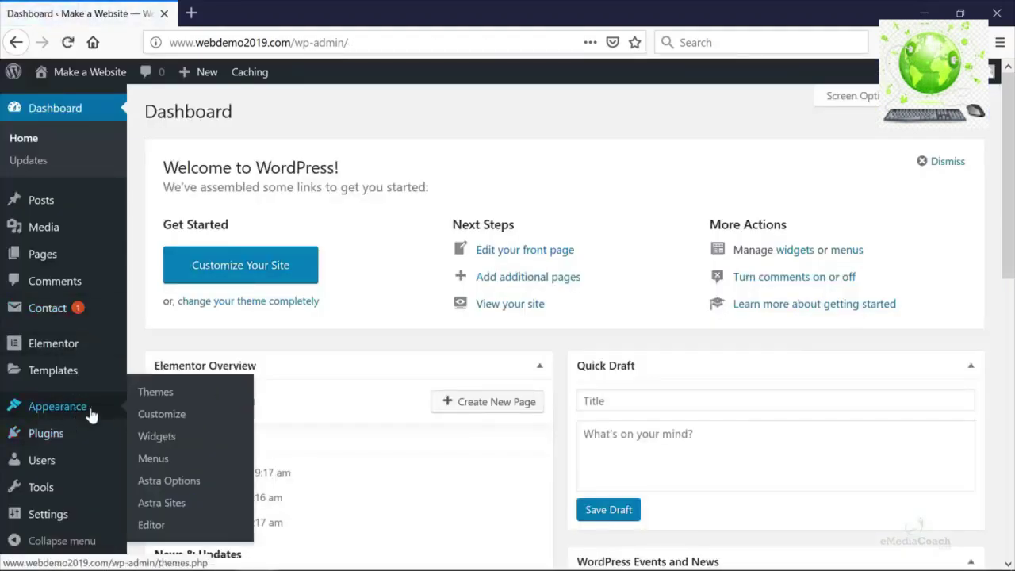
click(161, 415)
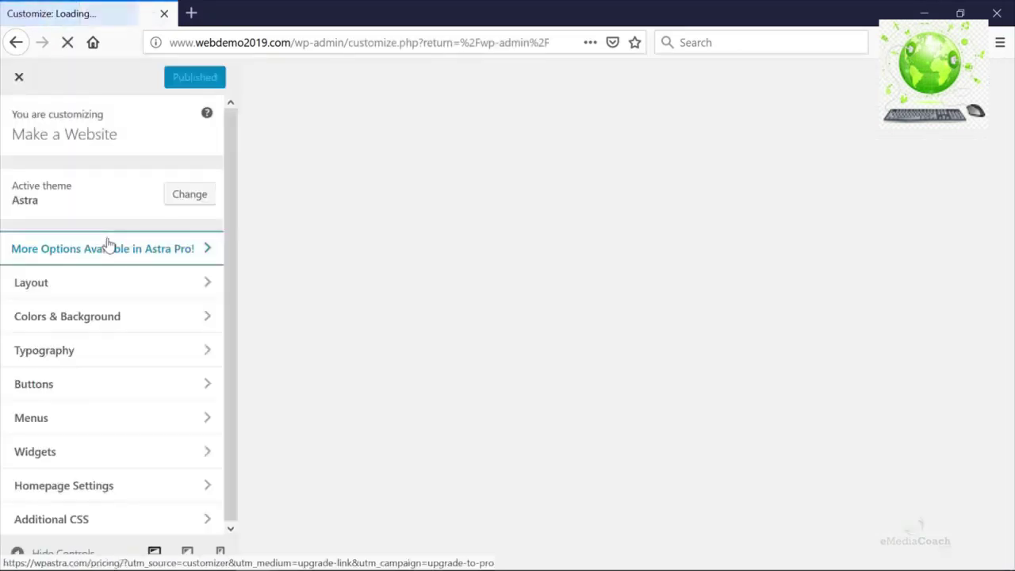
click(100, 285)
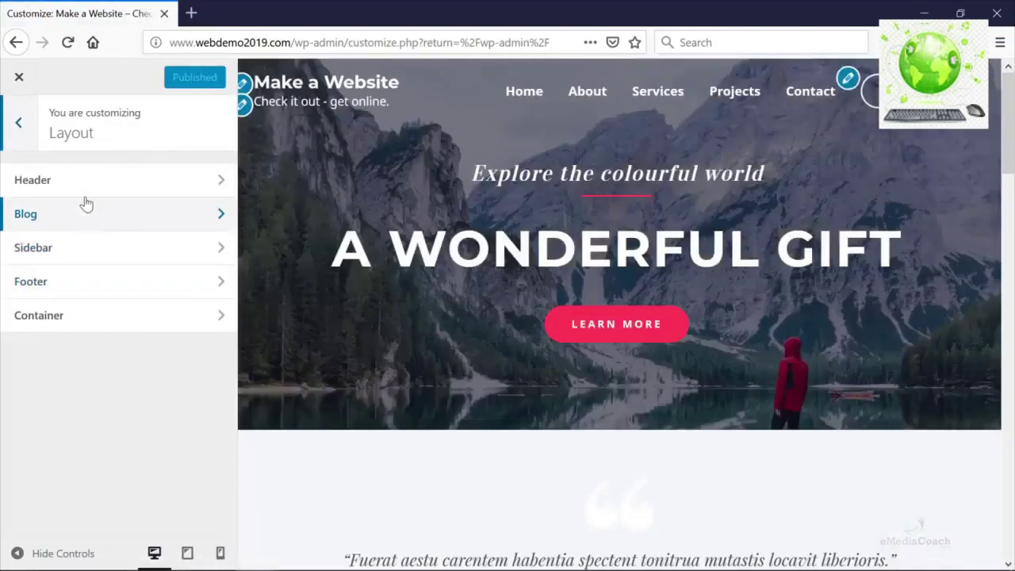
click(88, 185)
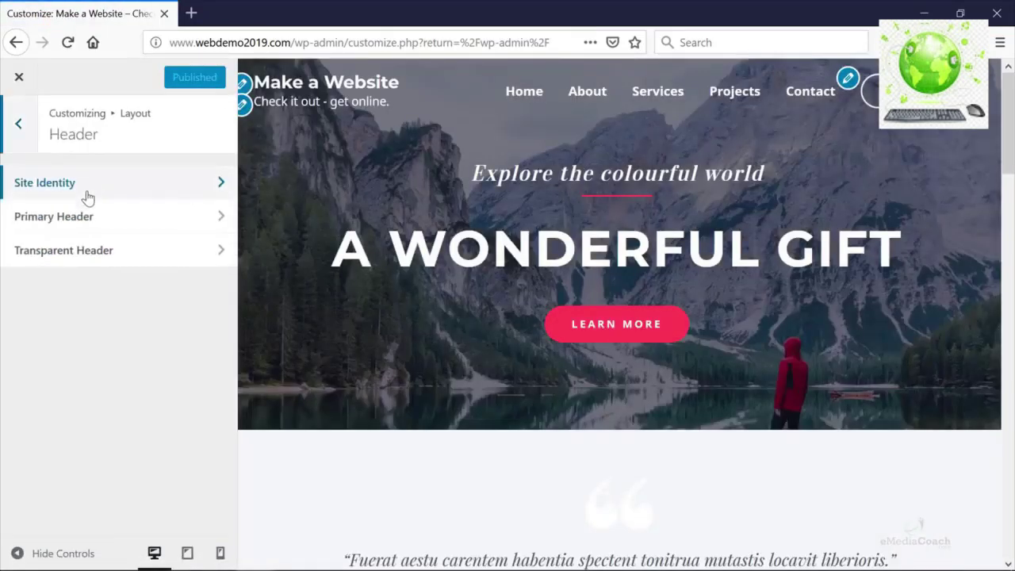
click(84, 225)
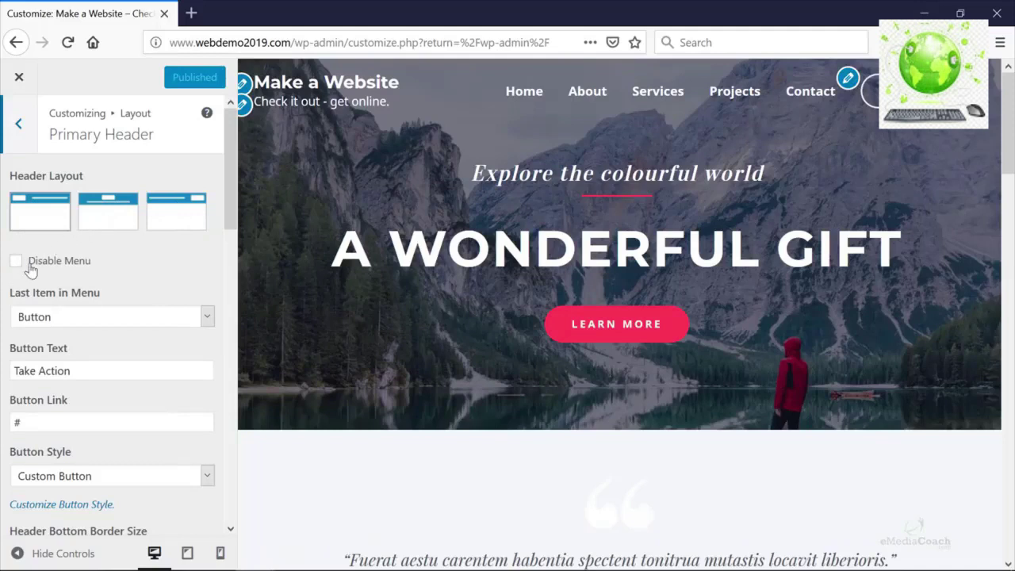
click(85, 317)
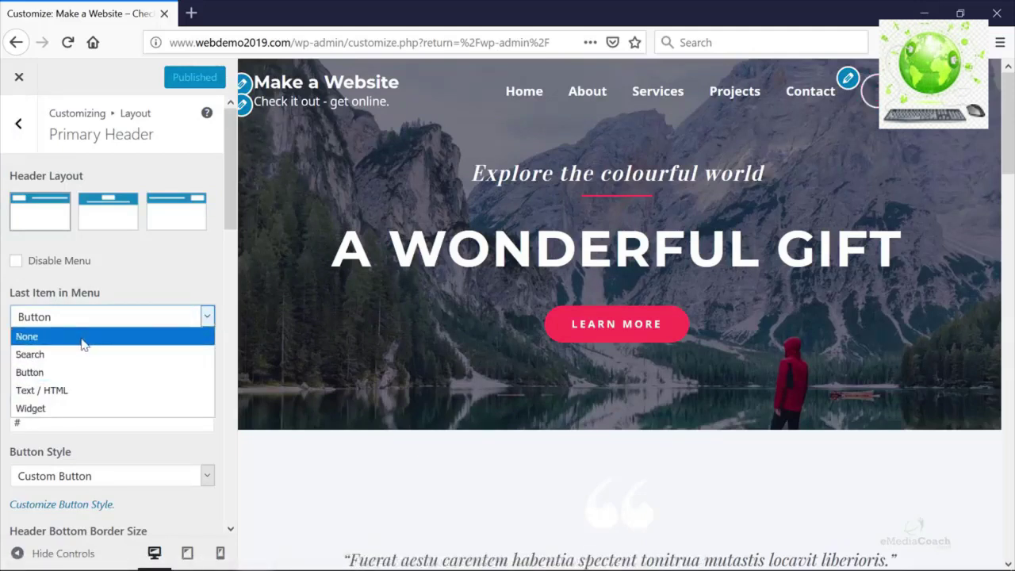
click(202, 451)
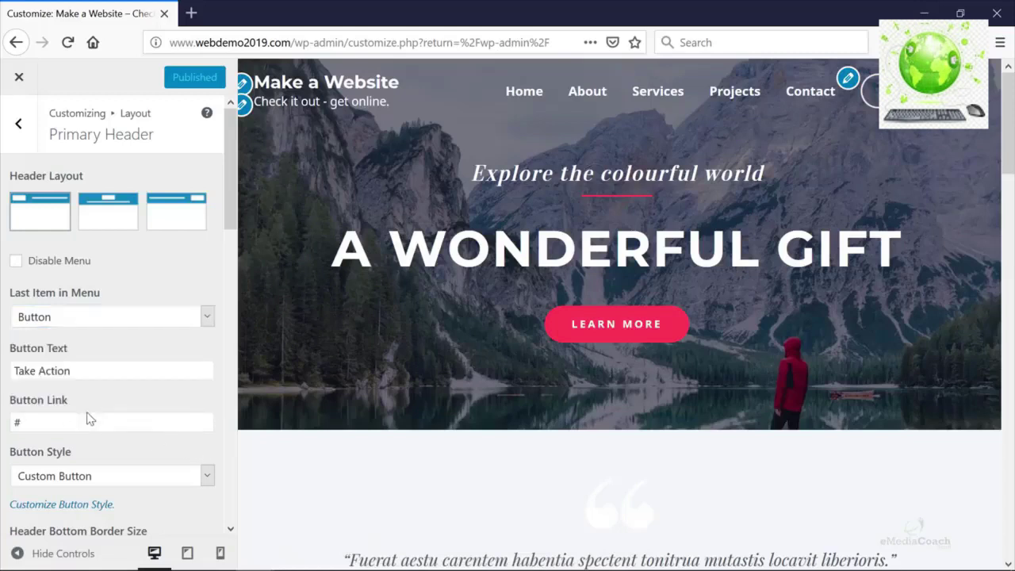
drag(93, 370, 11, 369)
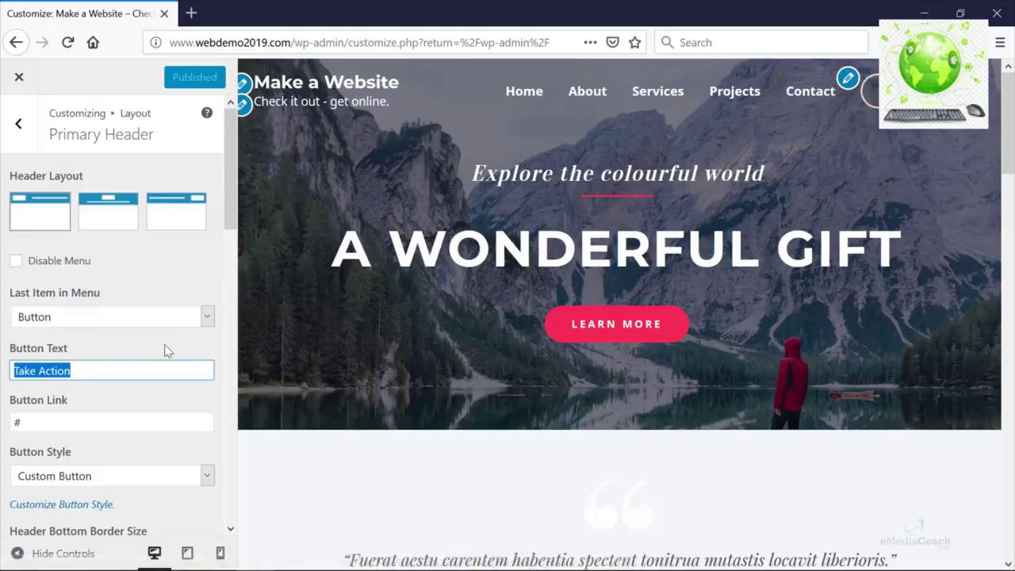
text(Start Now)
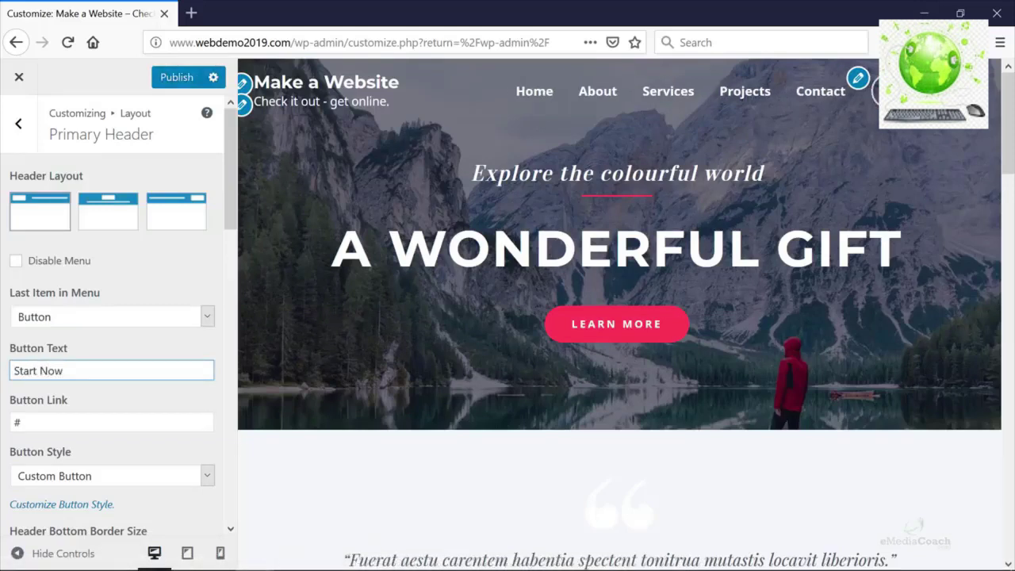
key(Tab)
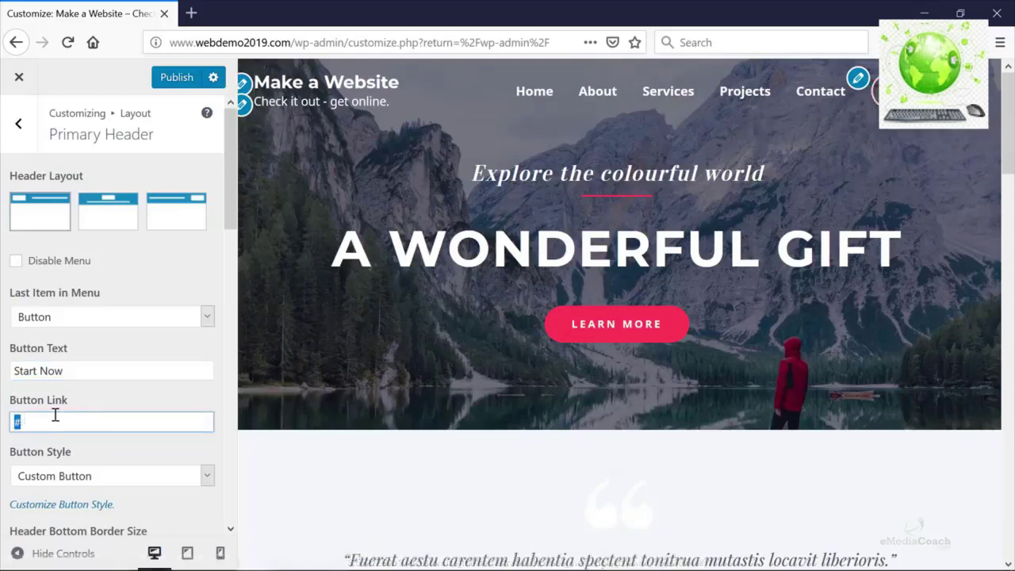
text(www.webdemo)
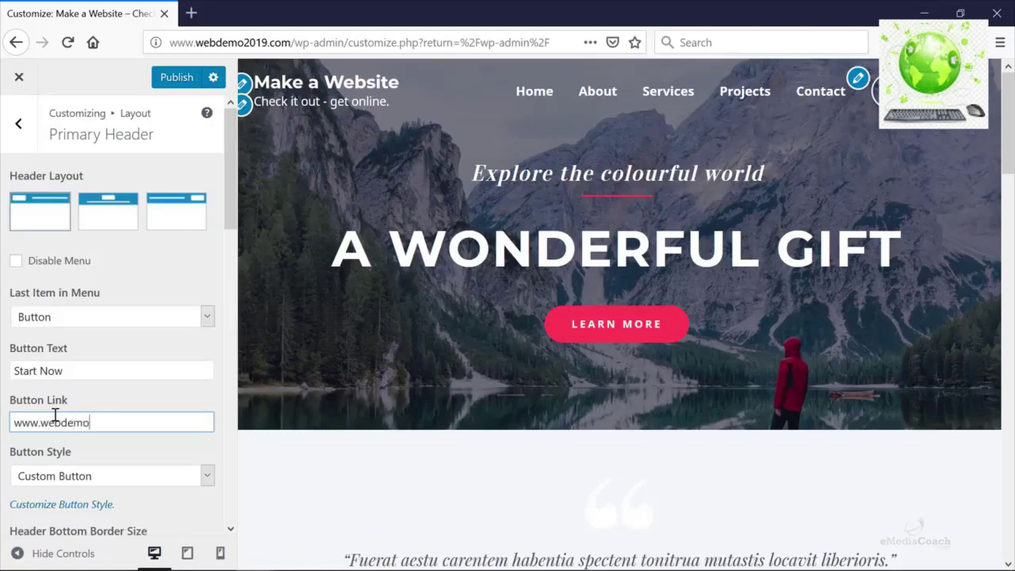
text(2019/services)
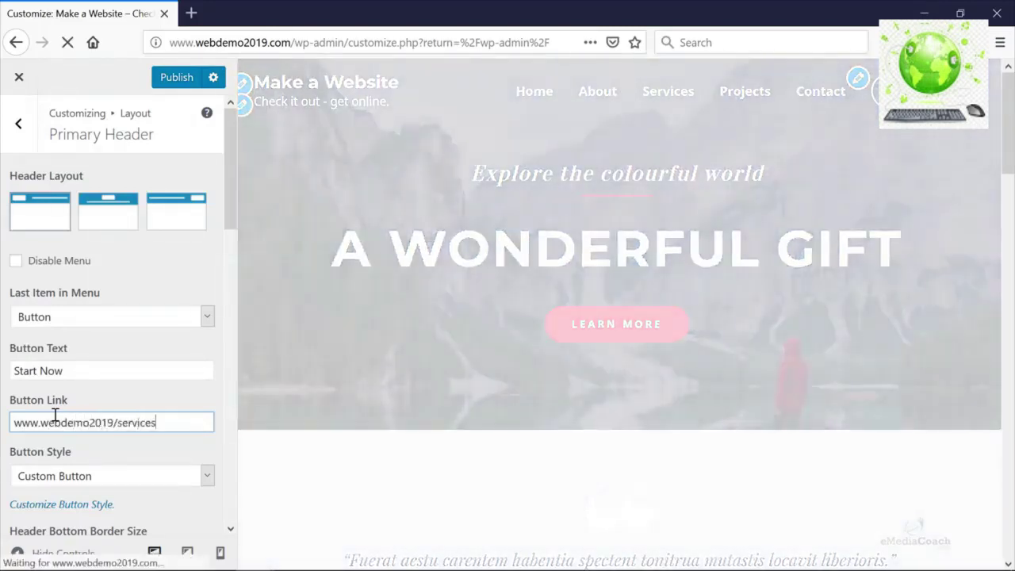
Step: Keep the Custom Button style, look over the remaining Primary Header options and publish the header changes
scroll(125, 420, down, 2)
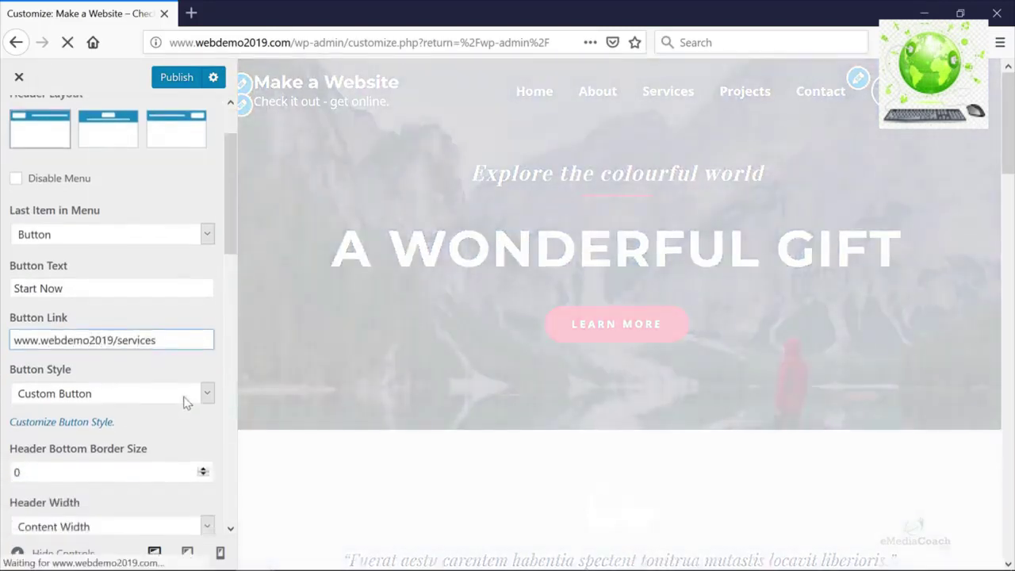
click(196, 395)
click(147, 429)
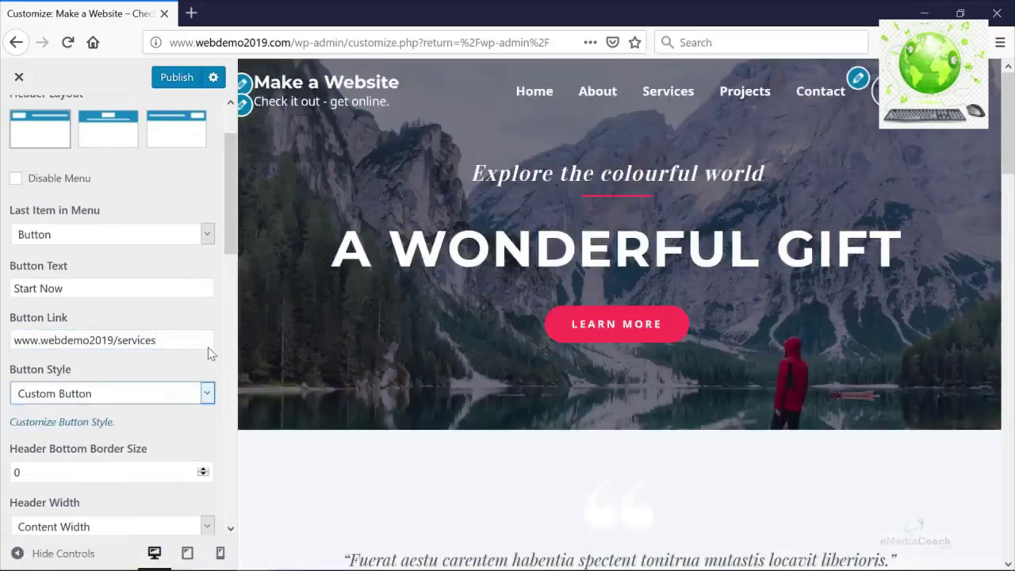
scroll(148, 385, down, 4)
scroll(103, 432, down, 8)
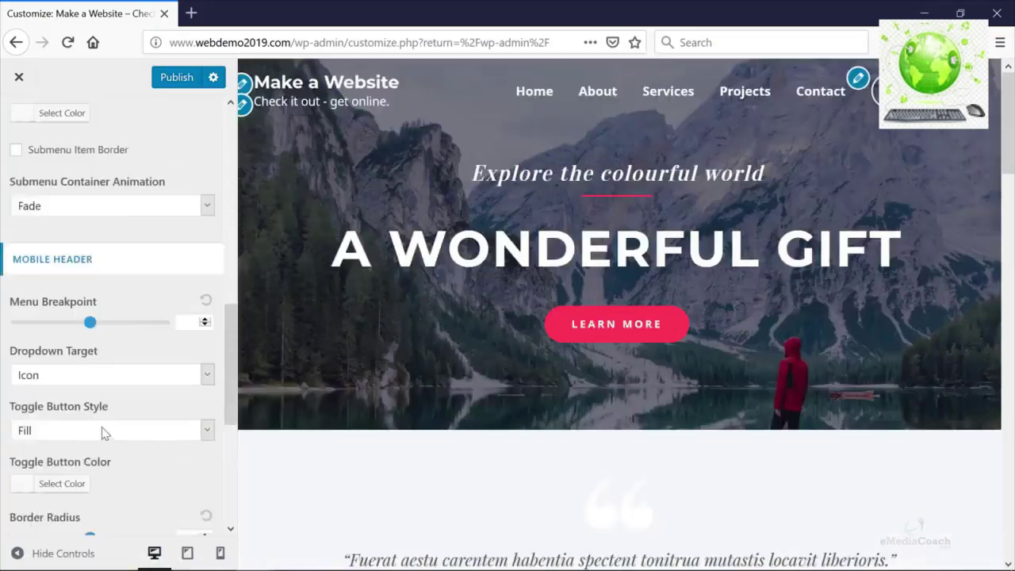
scroll(103, 431, up, 4)
scroll(107, 428, down, 8)
scroll(111, 429, up, 10)
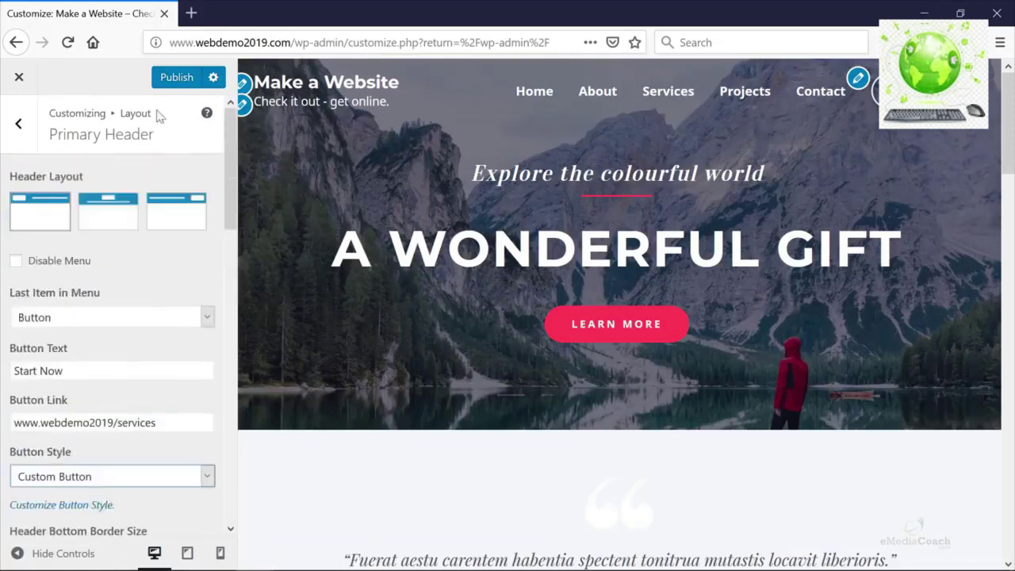
click(177, 80)
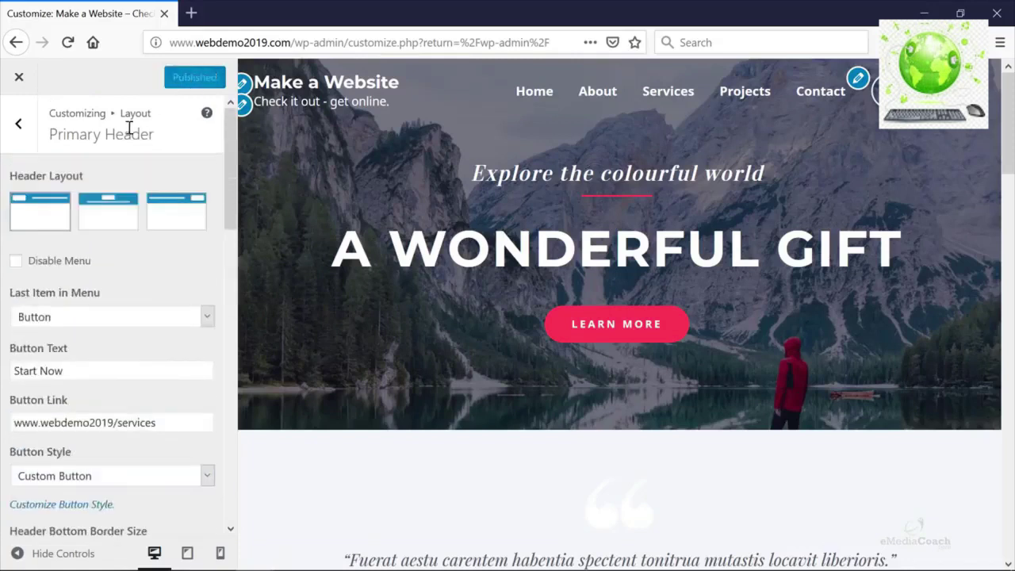
Step: Check the Transparent Header settings and return to the list of header sections
click(23, 128)
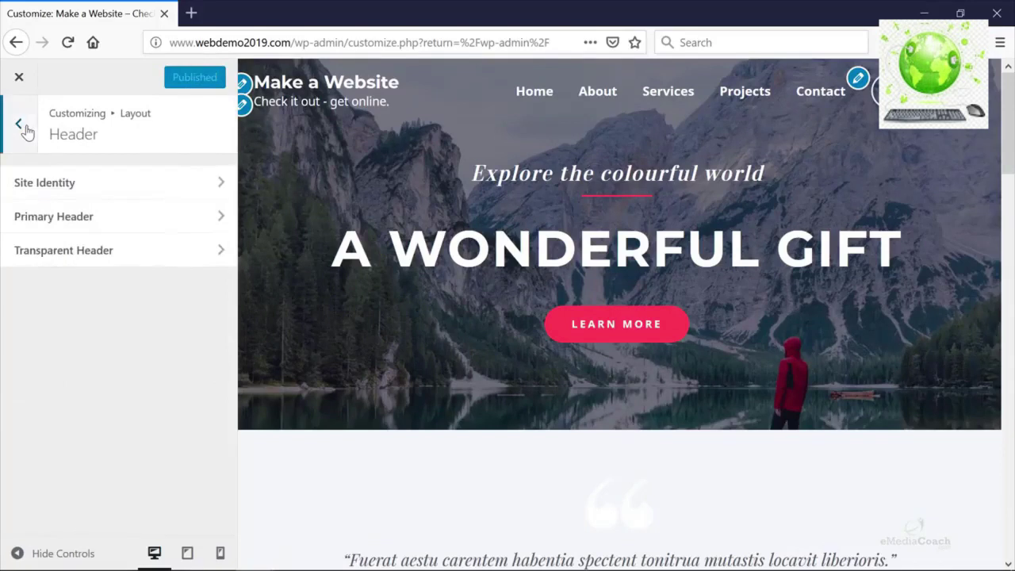
click(103, 251)
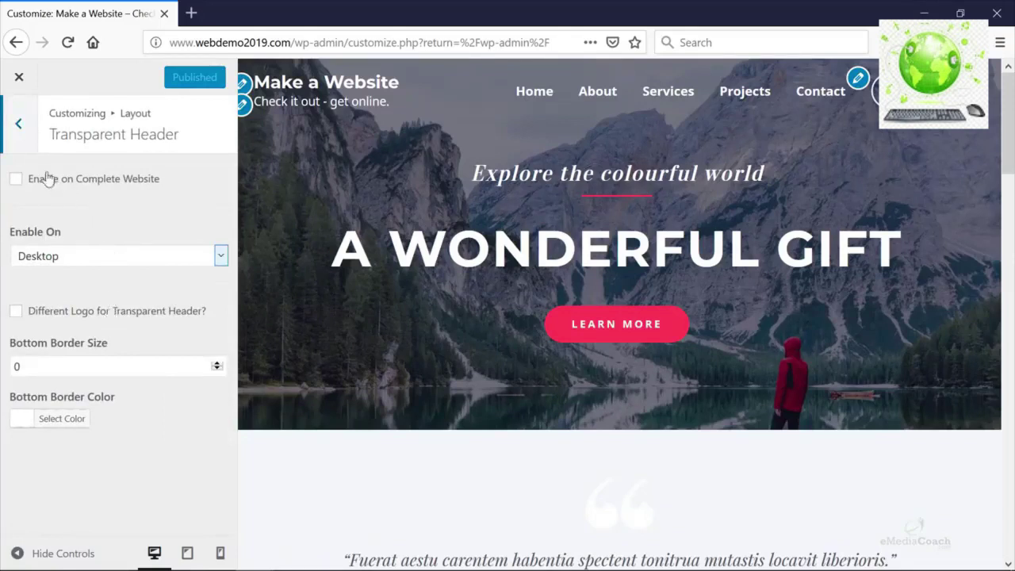
click(18, 124)
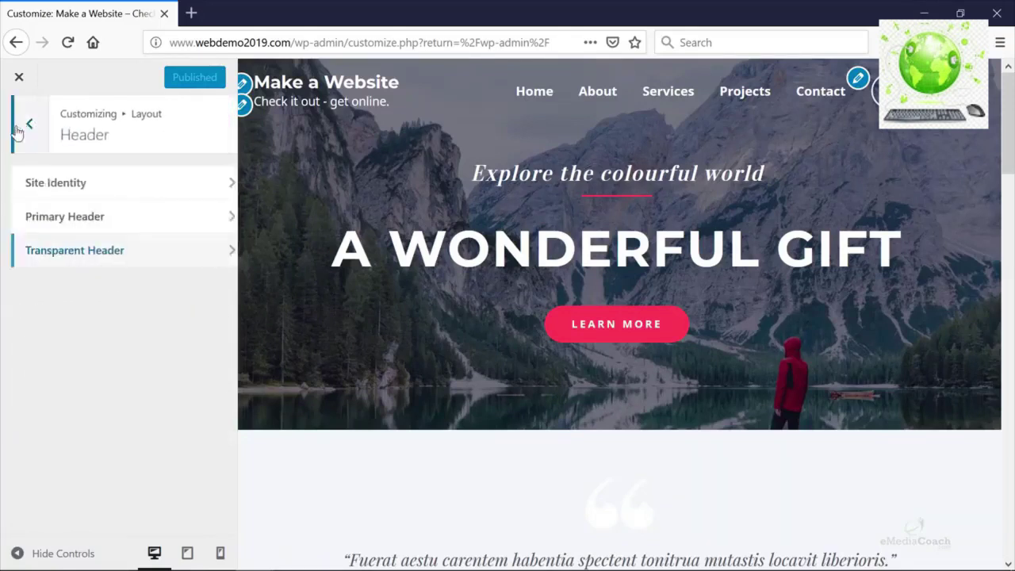
Step: Leave the layout settings and open Base Colors under Colors & Background
click(19, 127)
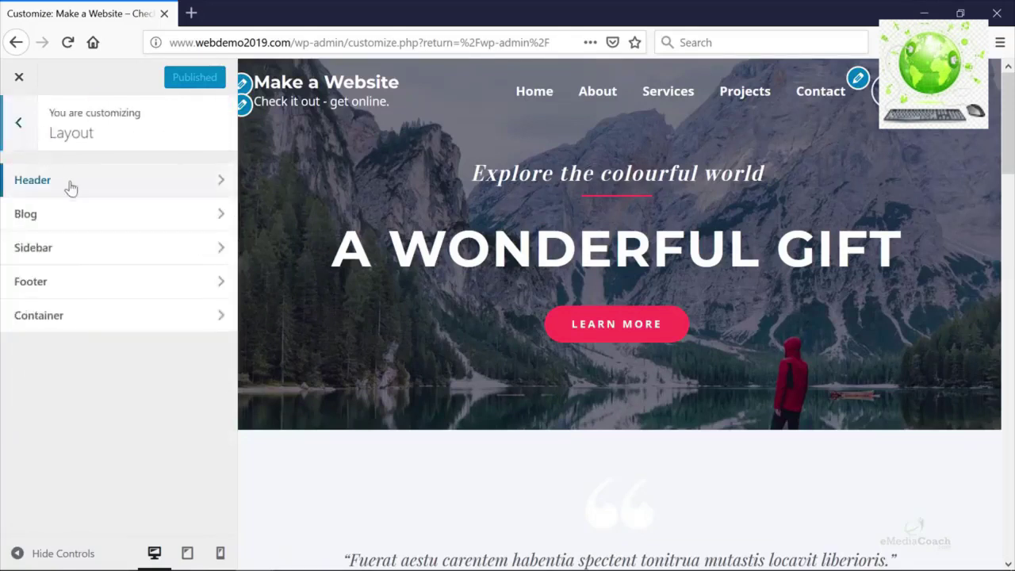
click(33, 137)
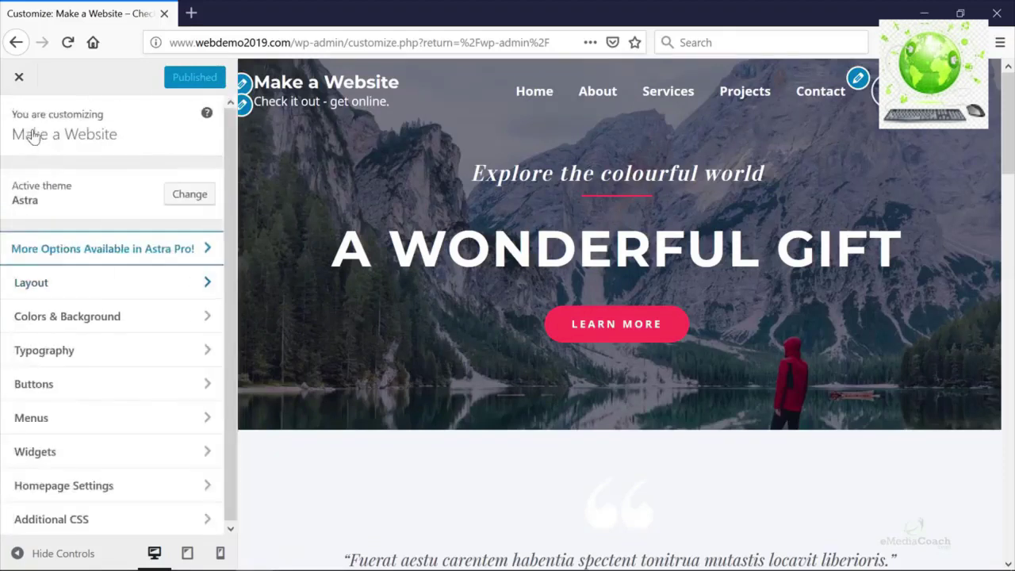
click(111, 317)
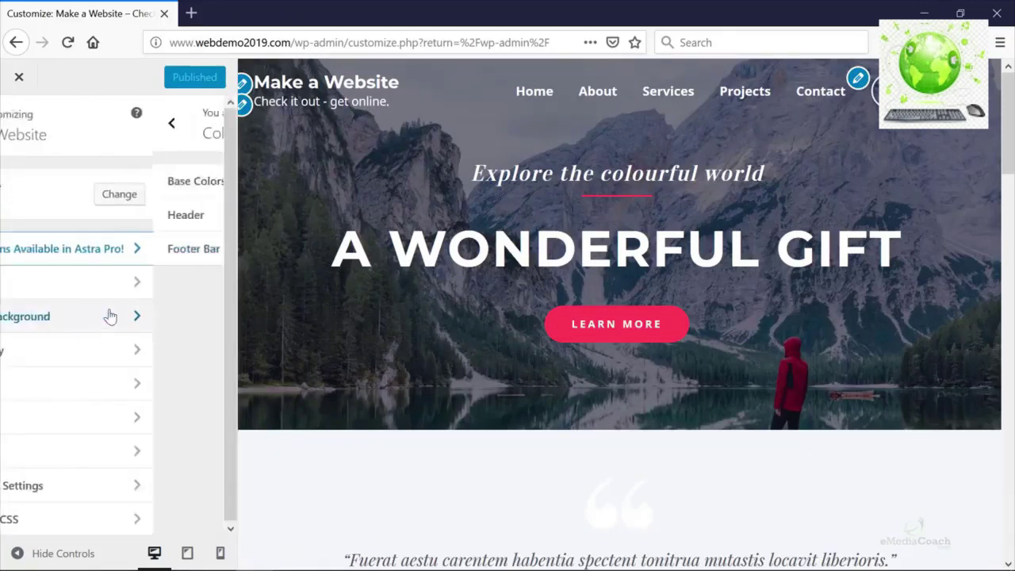
click(123, 188)
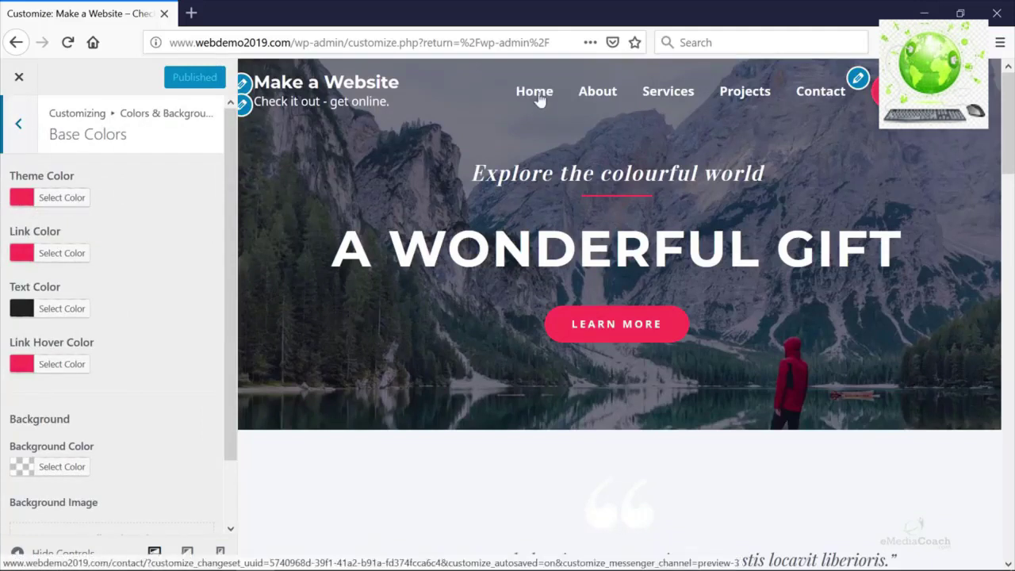
Step: Search Google in a new browser tab for "famous brands colour palatte"
click(192, 15)
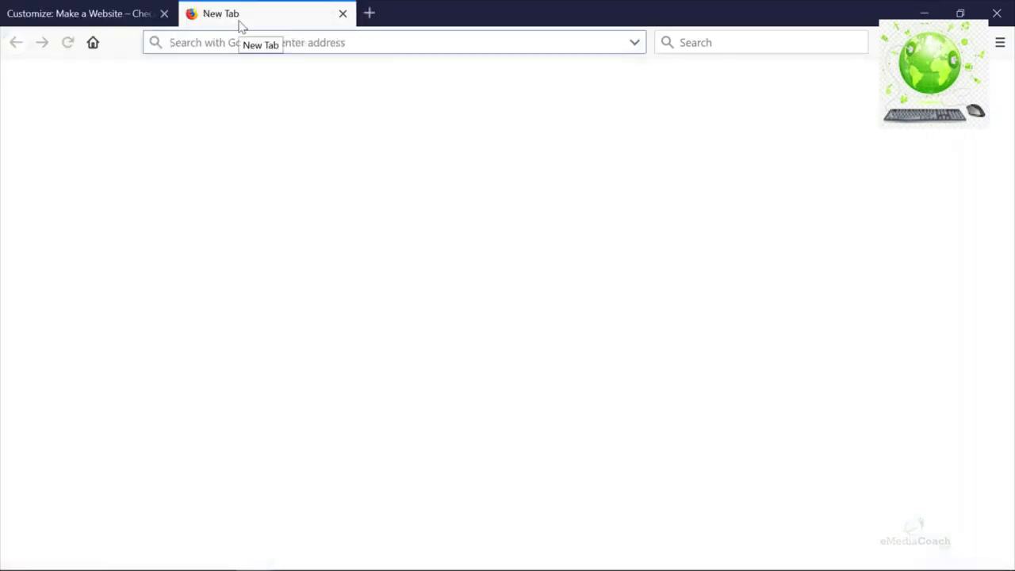
text(famous )
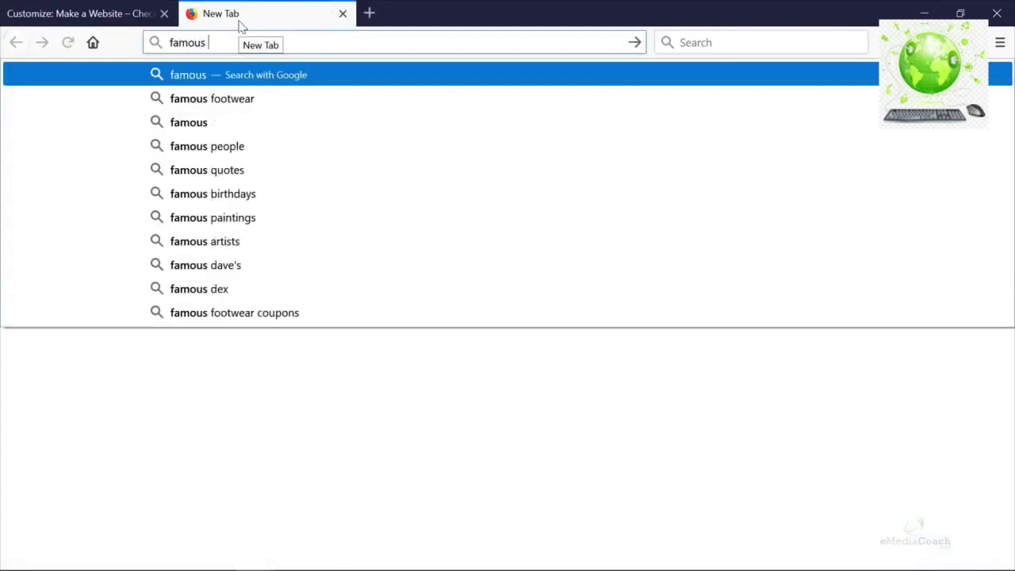
text(brands colou)
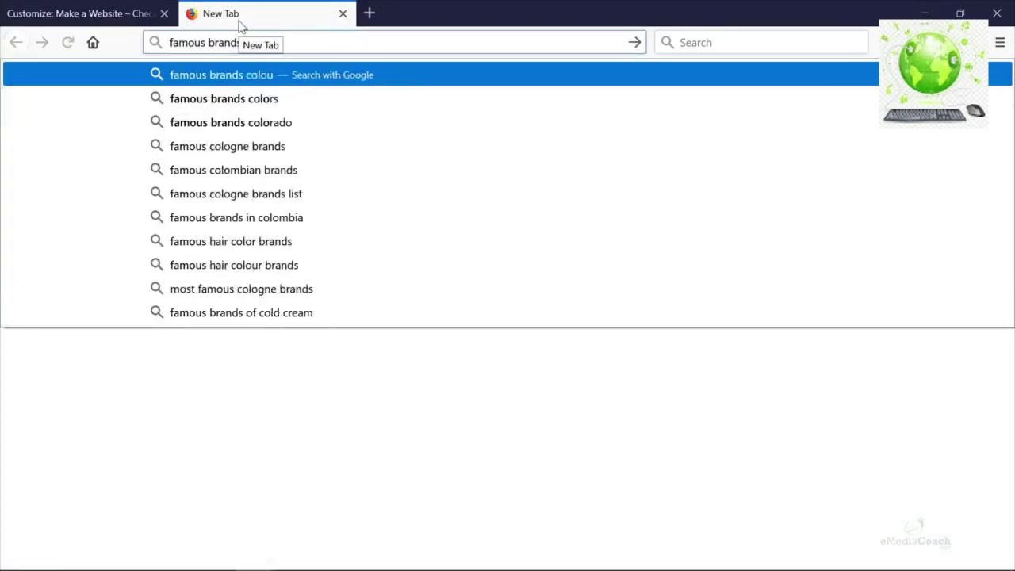
text(r palatte)
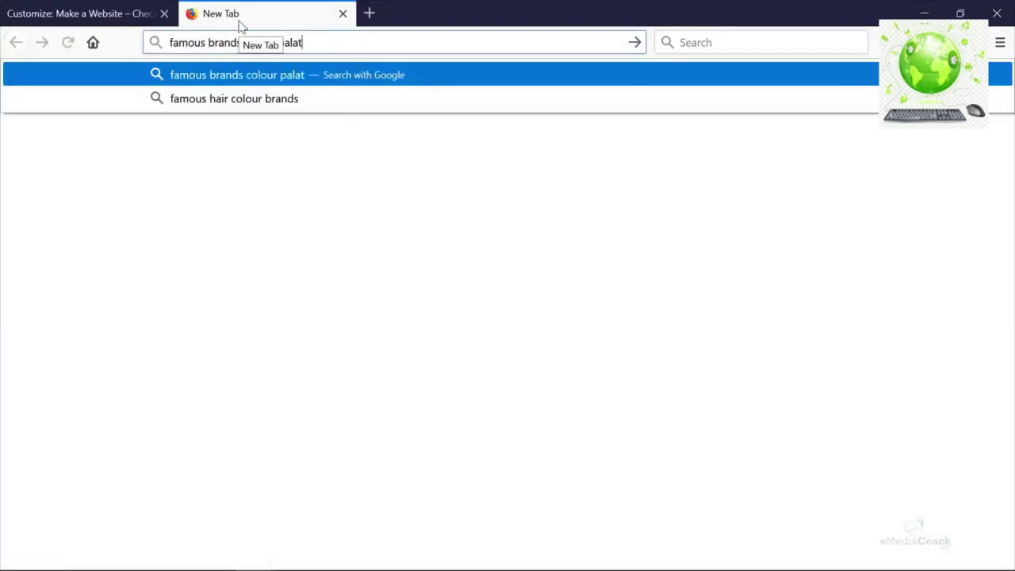
key(Return)
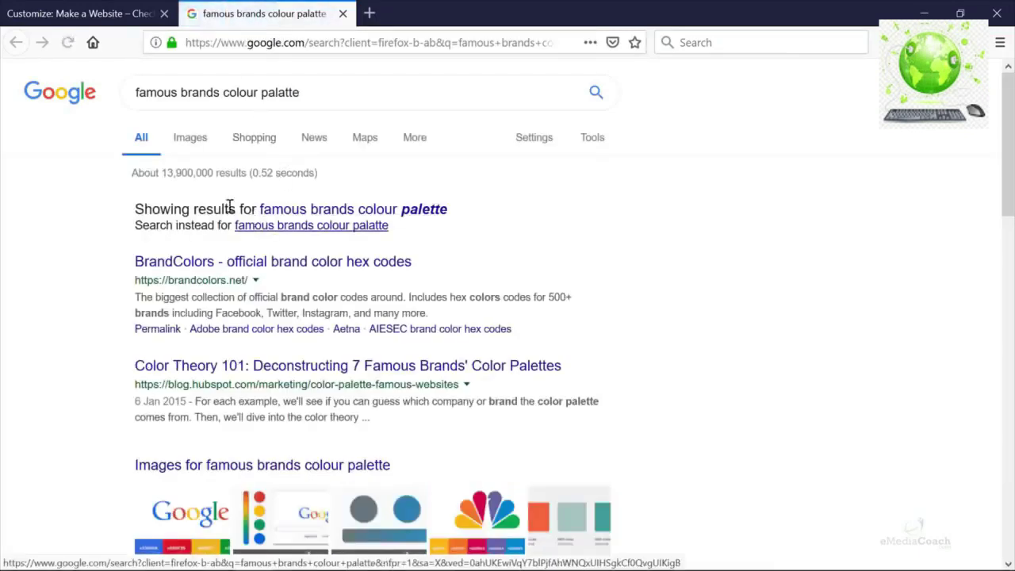
Step: Browse the image results for brand colour palettes, return to the customizer and close the search tab
click(191, 139)
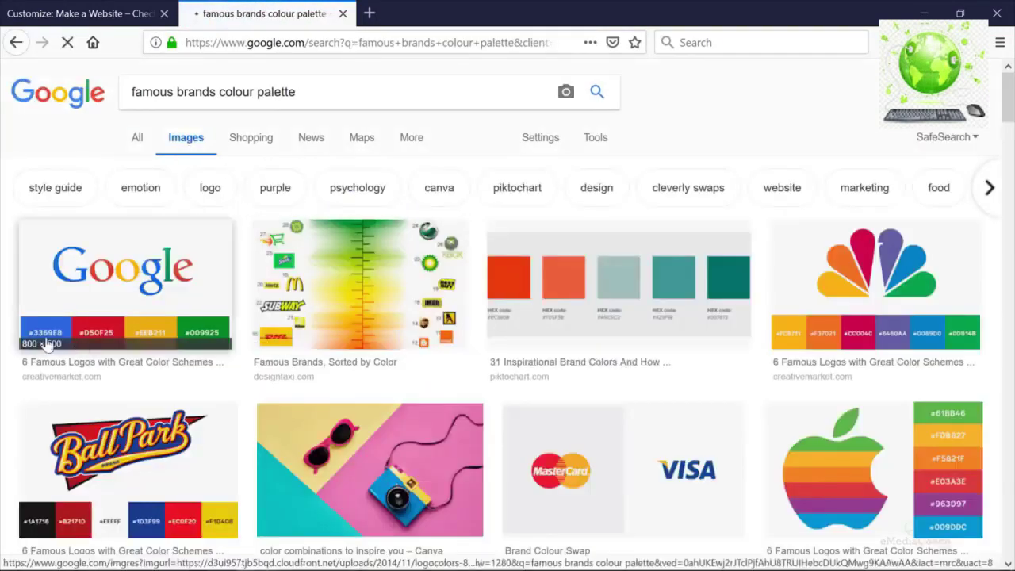
scroll(471, 386, down, 4)
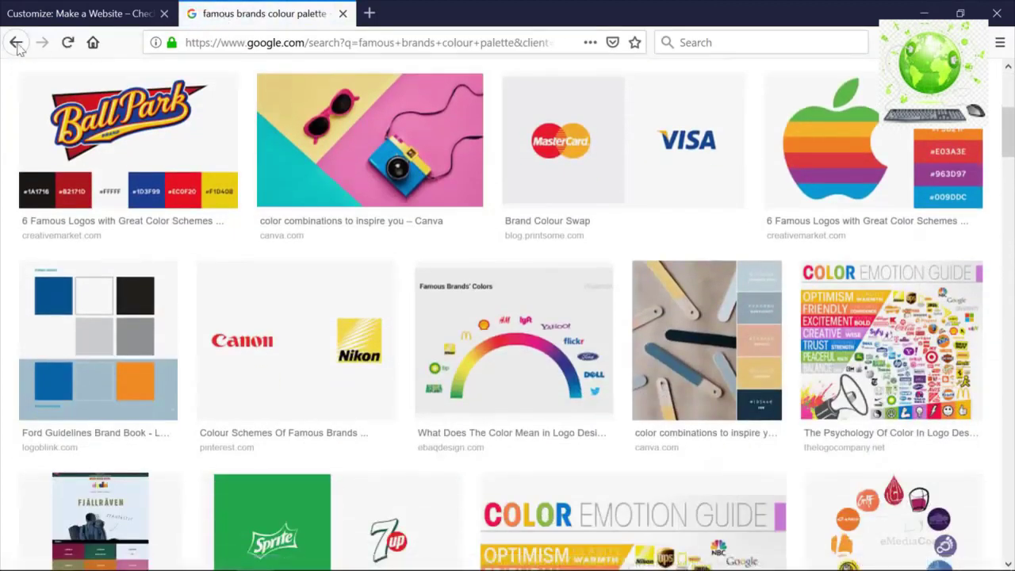
click(16, 42)
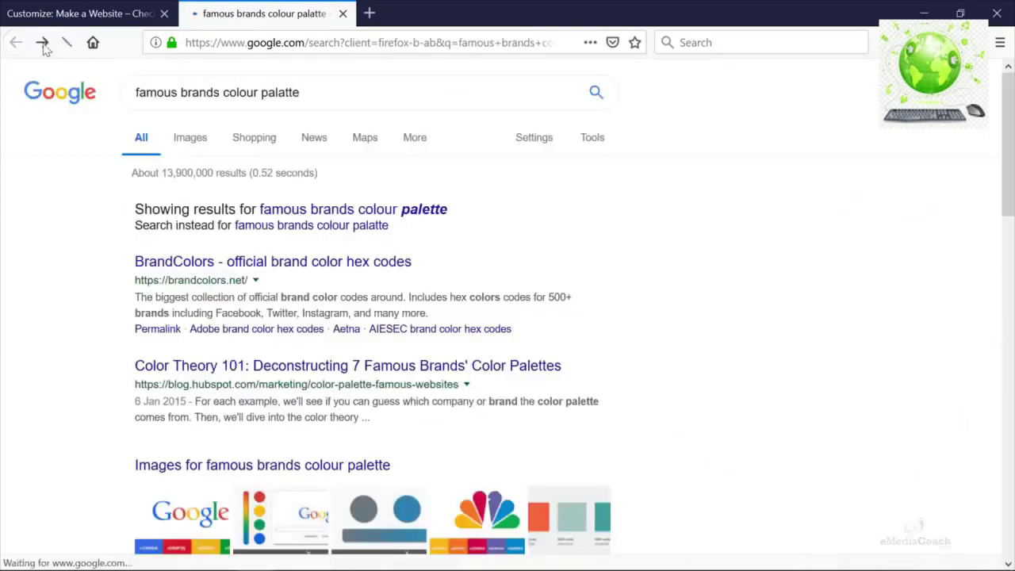
click(111, 16)
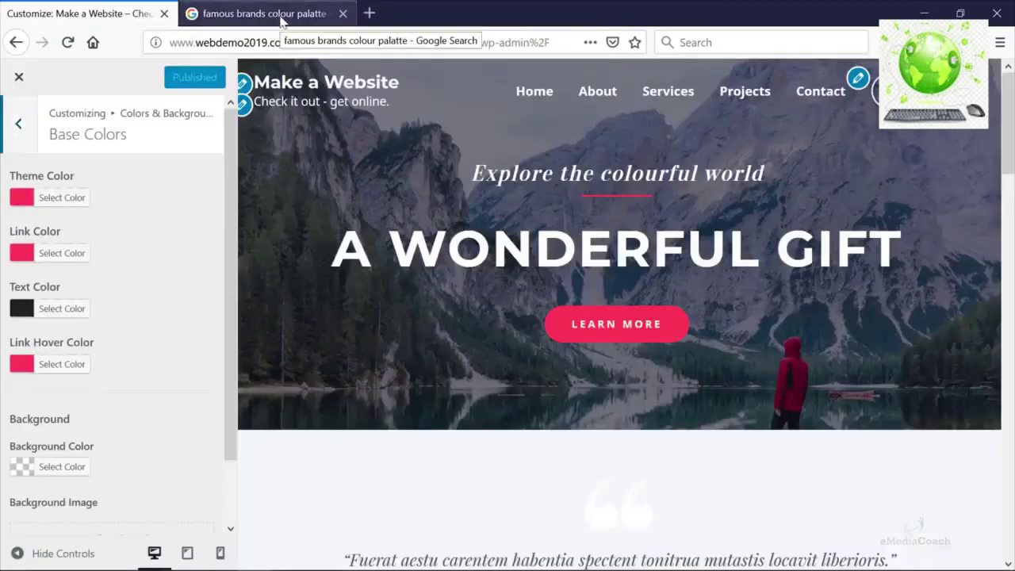
middle_click(281, 20)
Step: Try the blue preset as the site's background color and adjust its transparency
scroll(125, 289, down, 2)
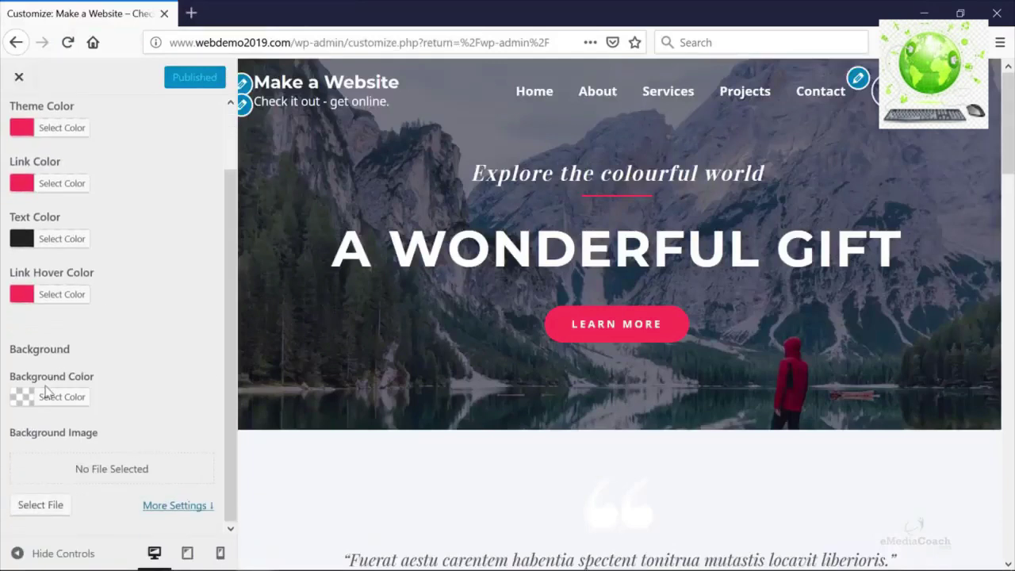
click(47, 397)
scroll(93, 397, down, 2)
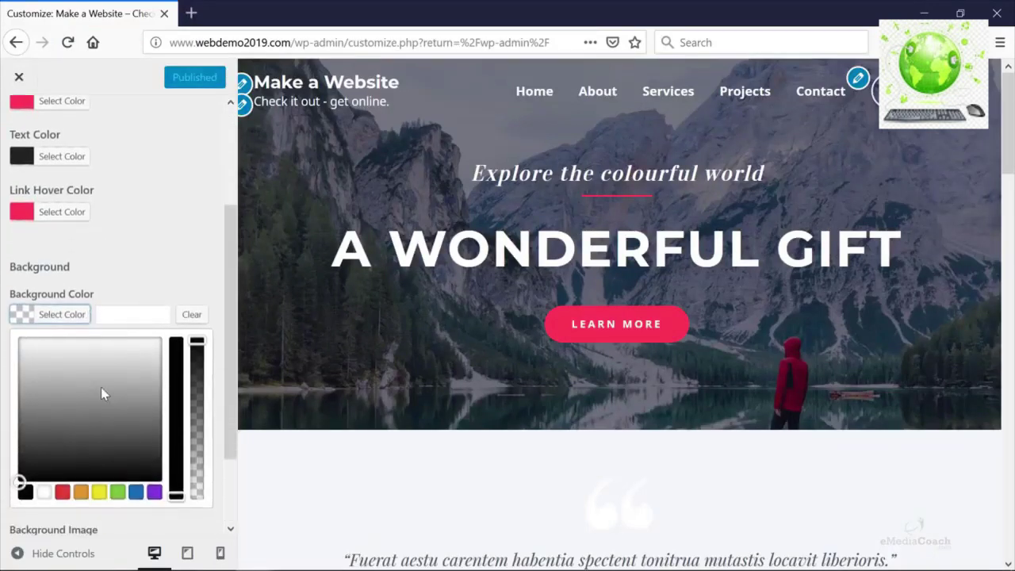
mouse_move(77, 453)
mouse_down()
mouse_move(64, 369)
mouse_move(86, 395)
mouse_move(109, 436)
mouse_move(23, 358)
mouse_move(111, 392)
mouse_up()
drag(194, 362, 197, 455)
drag(95, 401, 56, 440)
click(176, 406)
click(135, 492)
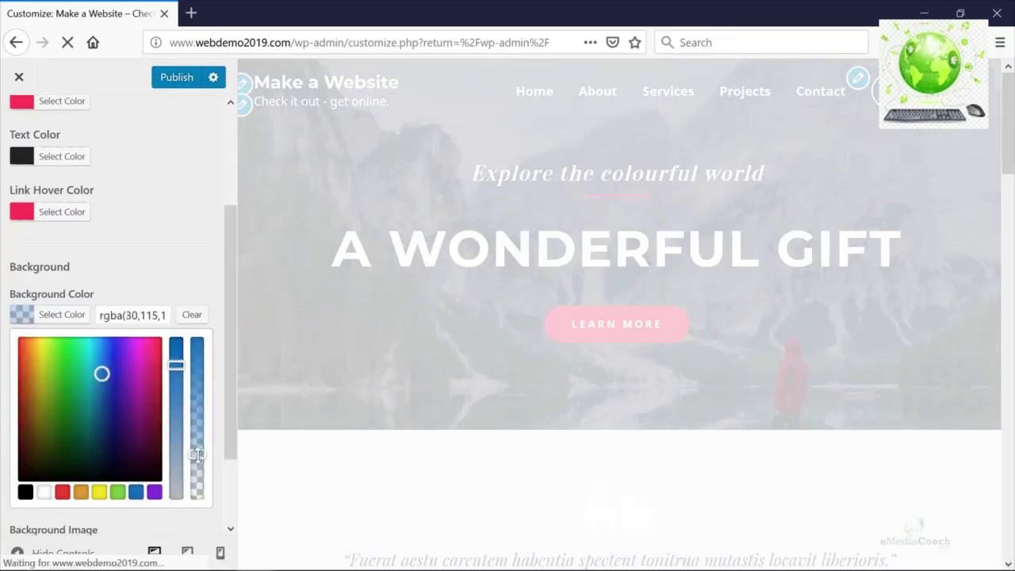
drag(197, 455, 196, 367)
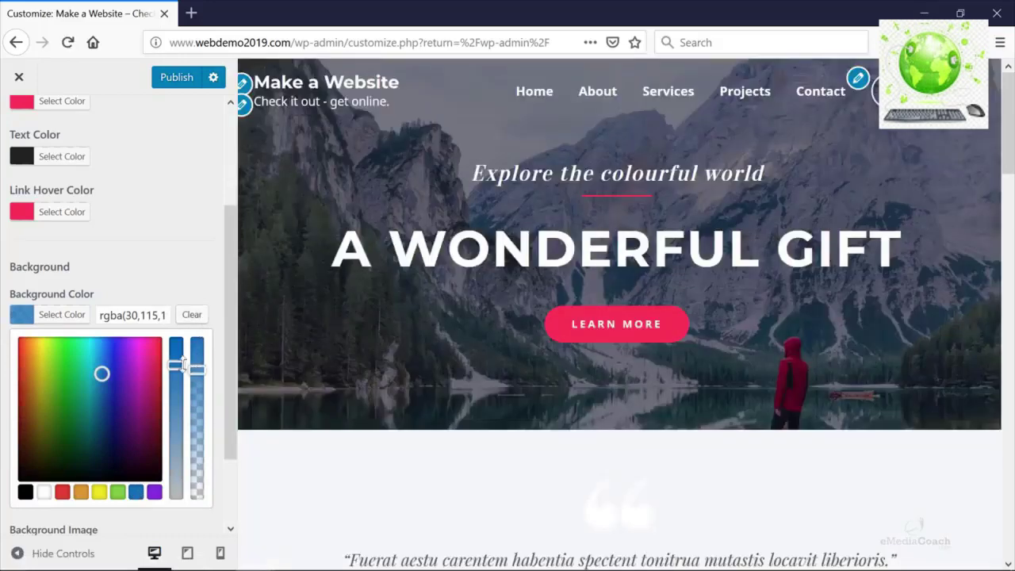
Step: Try a fully opaque green as the background color and clear the background color setting
click(50, 407)
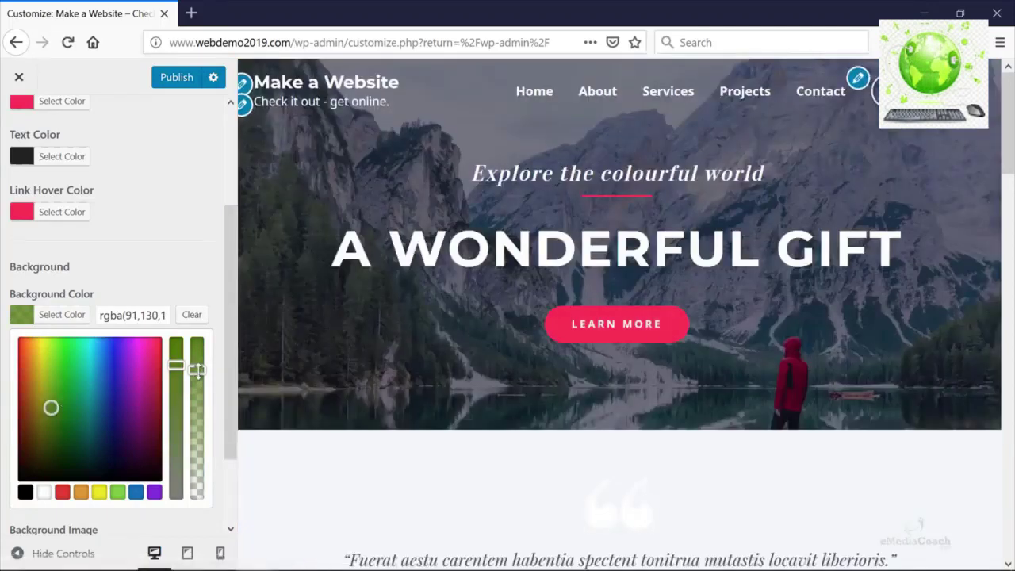
drag(198, 371, 198, 343)
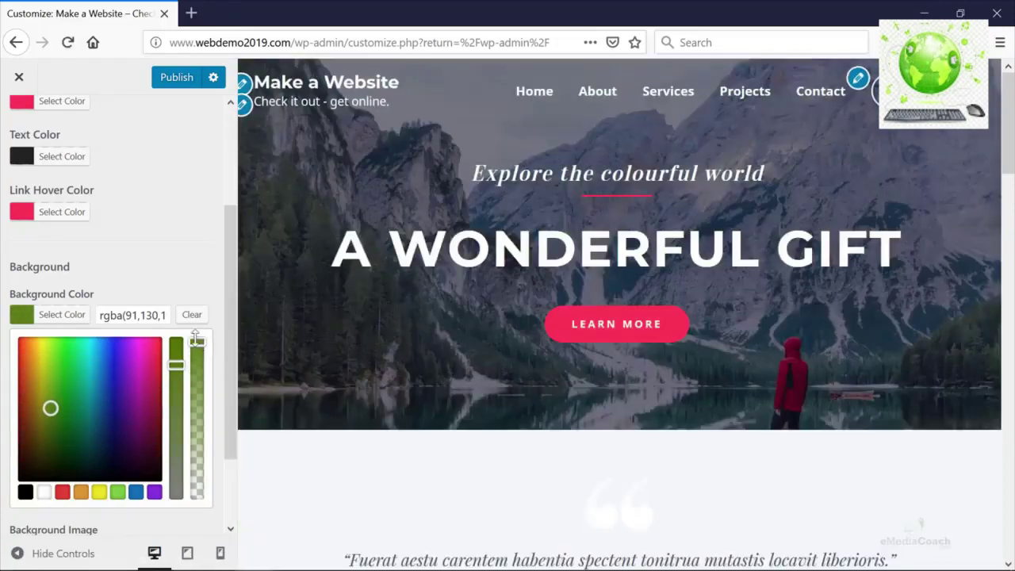
click(196, 315)
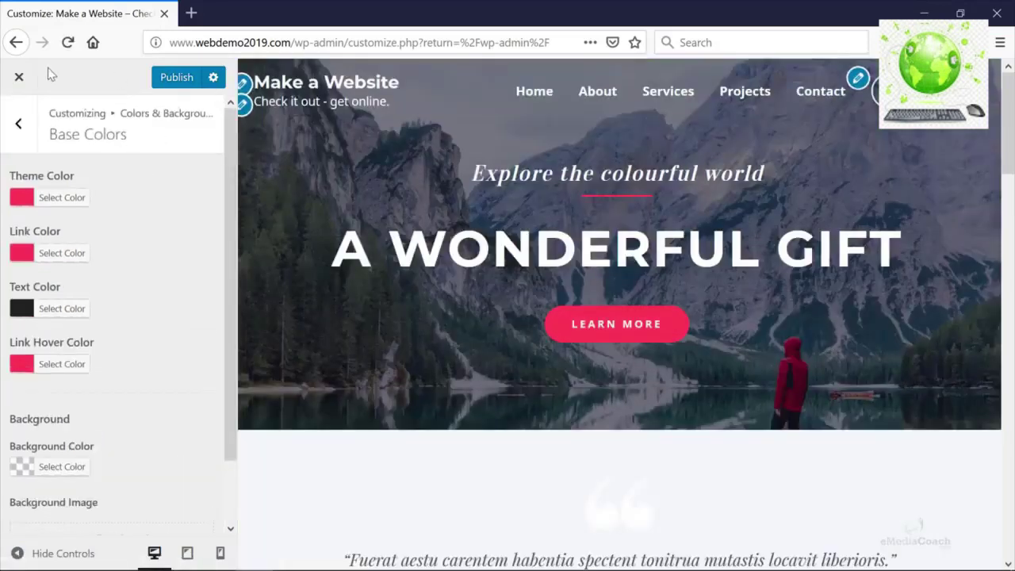
Step: Open the background overlay color setting of the transparent header under the site's colors and background options
click(18, 123)
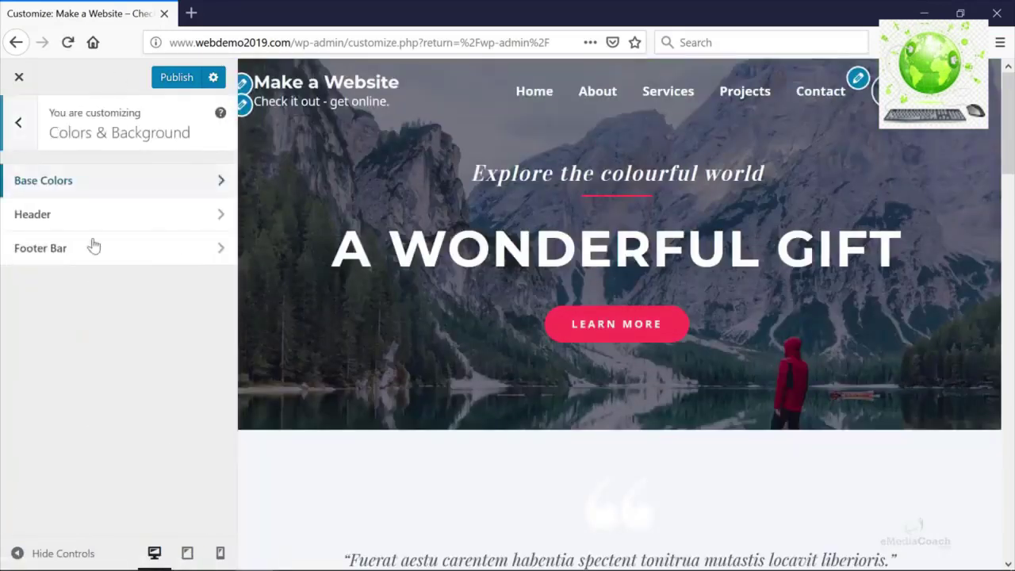
click(58, 226)
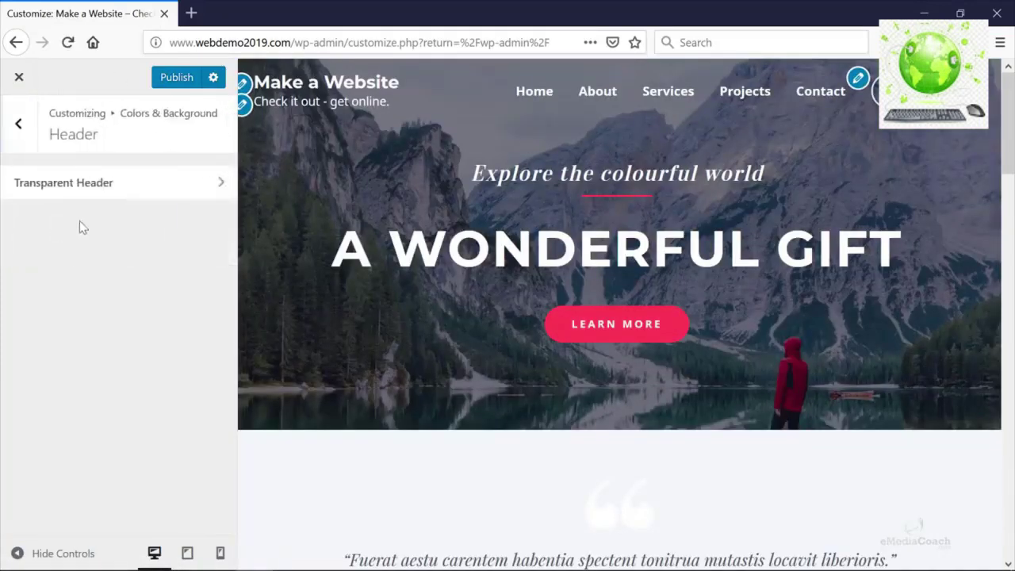
click(128, 194)
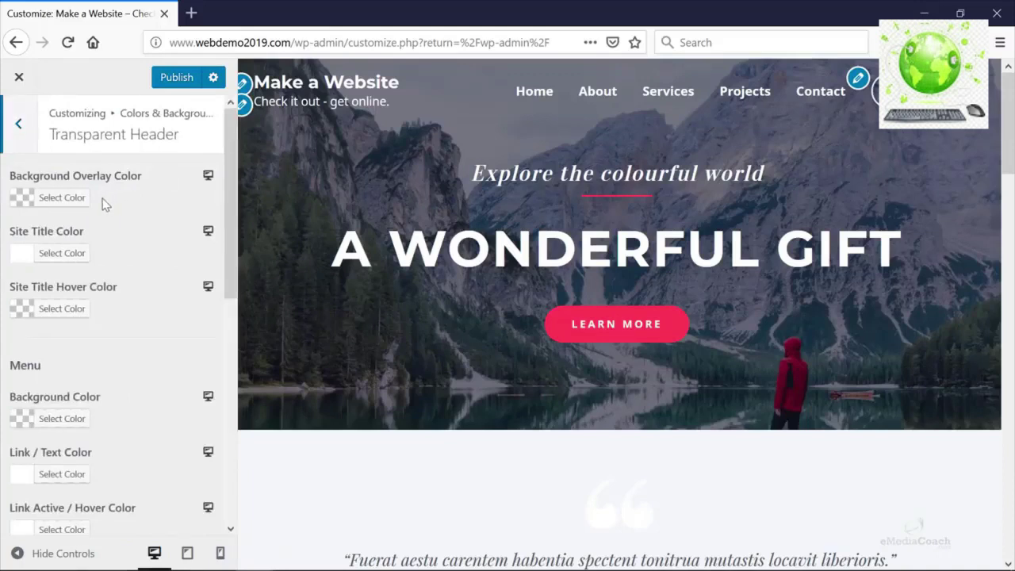
click(58, 199)
Step: Try dark grey #3f3f3f, yellow and blue #4447a3 as the transparent header's background overlay color
mouse_move(80, 273)
mouse_down()
mouse_move(69, 275)
mouse_move(98, 277)
mouse_move(104, 302)
mouse_move(118, 265)
mouse_move(118, 307)
mouse_move(95, 328)
mouse_up()
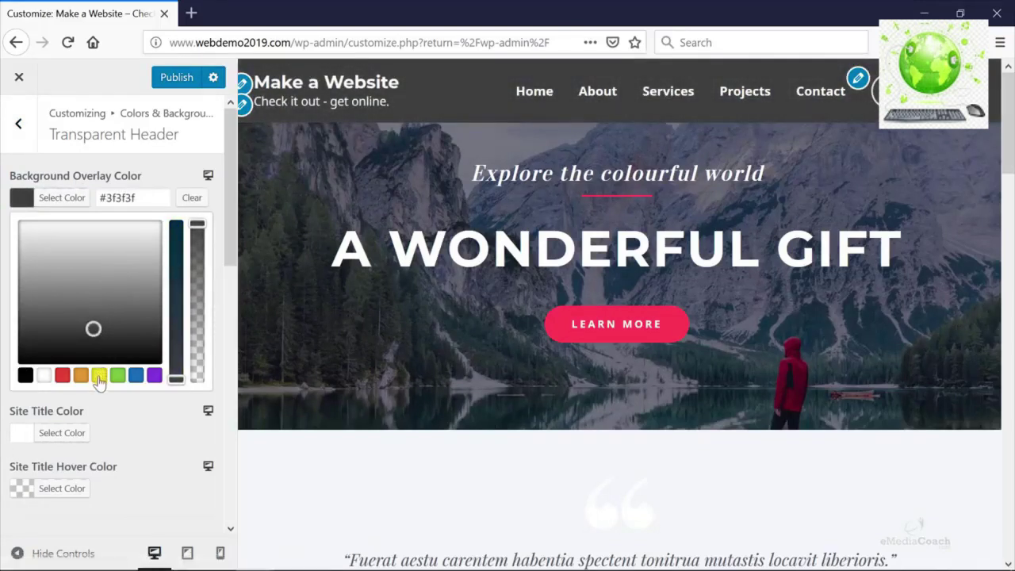
click(99, 375)
click(113, 275)
click(182, 291)
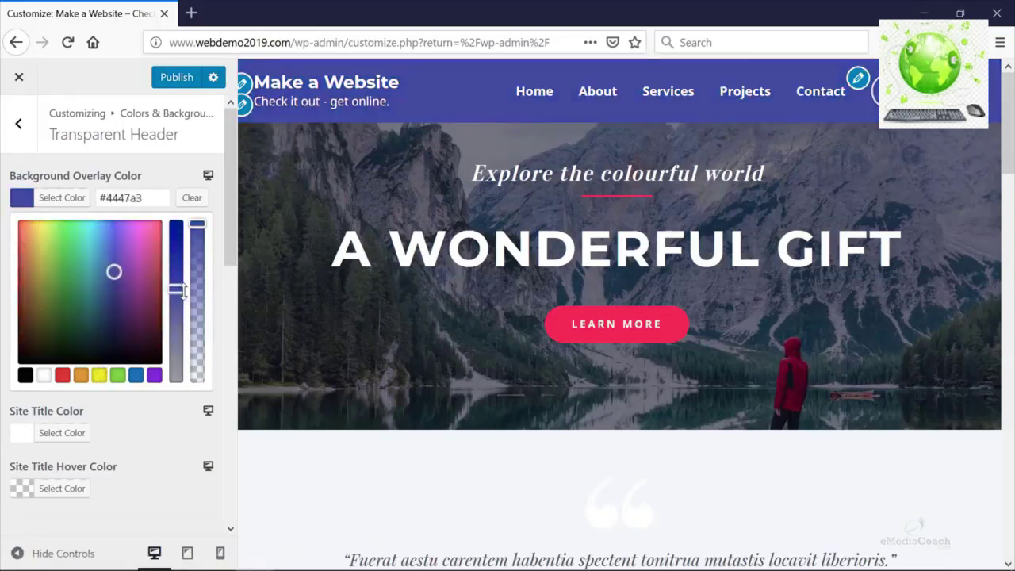
mouse_move(181, 291)
mouse_down()
mouse_move(178, 308)
mouse_move(179, 287)
mouse_up()
Step: Make the transparent header's background overlay near-black rgba(2,0,0) with an opacity of about 0.32
drag(202, 227, 194, 330)
drag(129, 273, 166, 377)
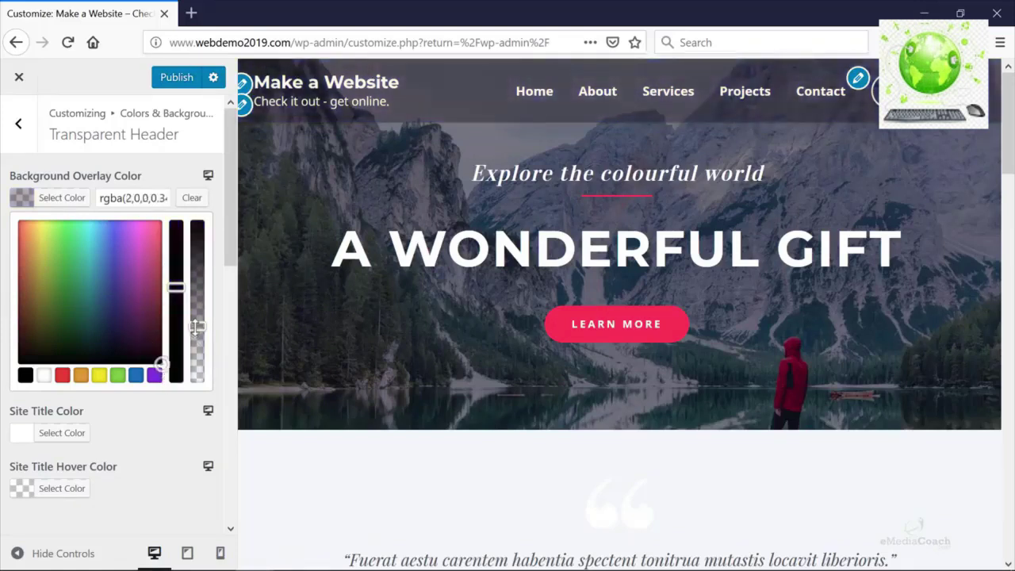
drag(197, 326, 178, 336)
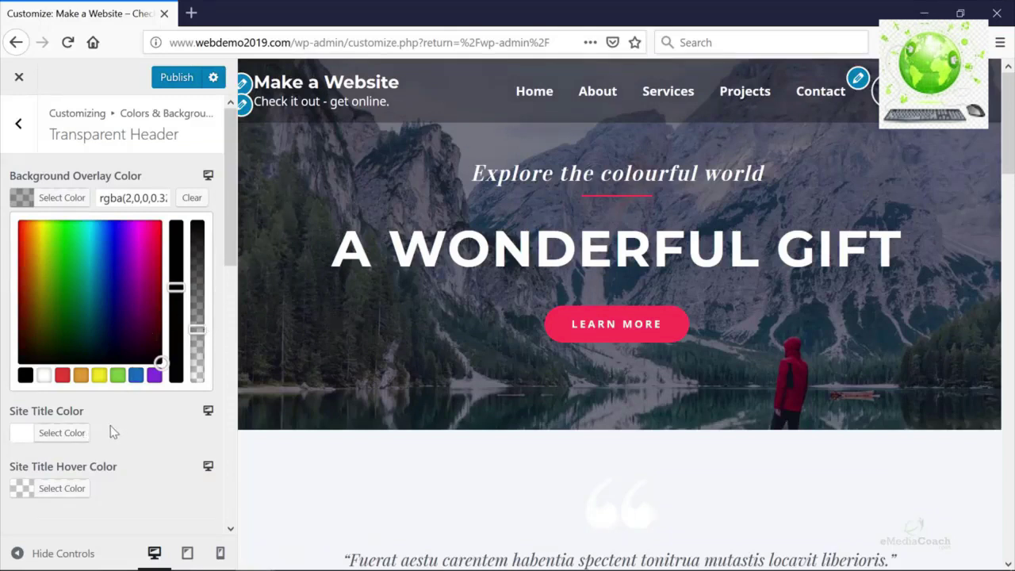
Step: Try green #699b30 as the transparent header's site title color and clear the site title color setting
scroll(109, 433, down, 2)
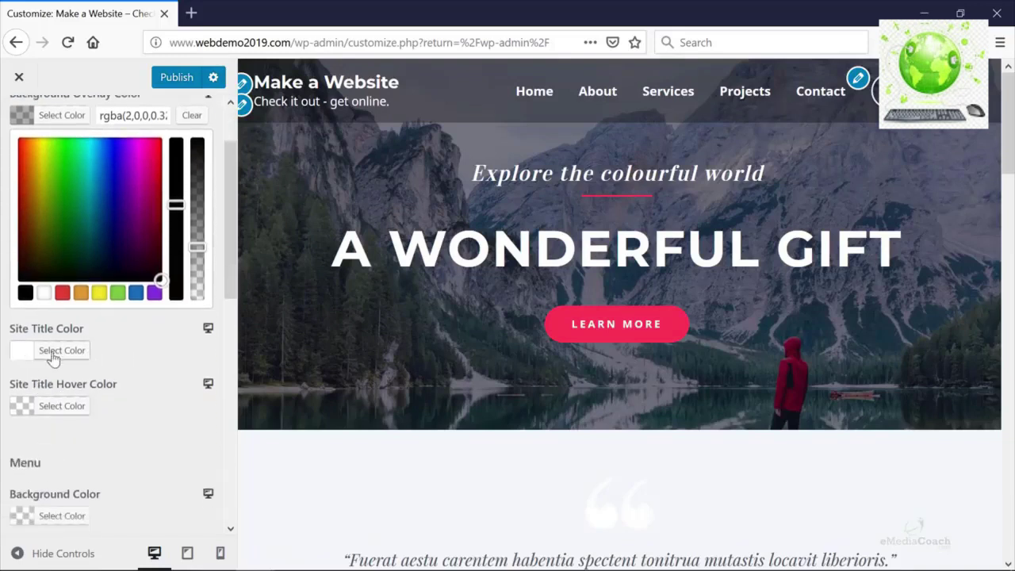
click(53, 353)
mouse_move(102, 229)
mouse_down()
mouse_move(99, 263)
mouse_move(53, 250)
mouse_up()
click(117, 348)
click(53, 252)
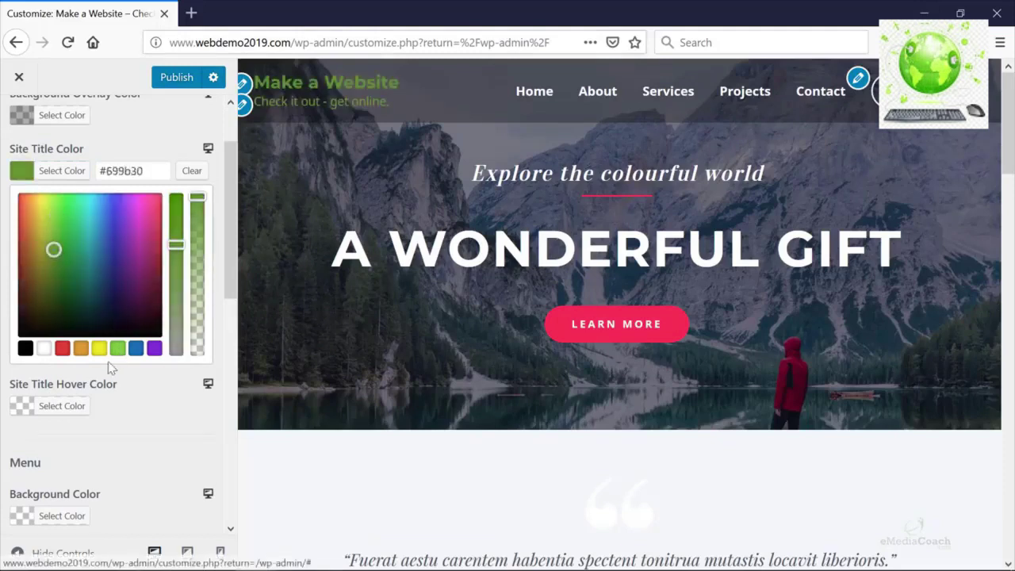
click(192, 172)
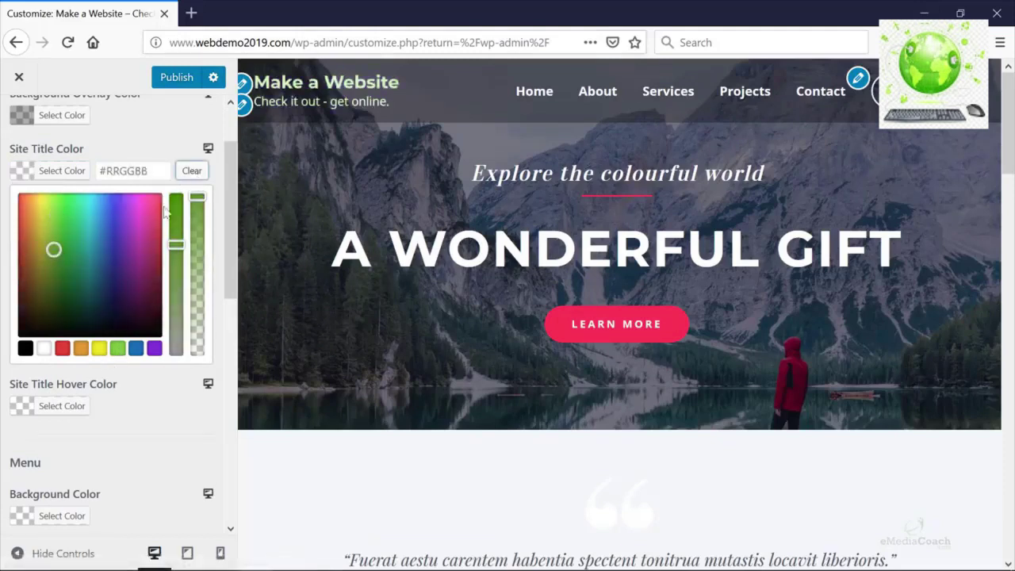
Step: Try grey #7a7a7a and set the site title hover color to green #14aa2b
click(43, 411)
click(121, 323)
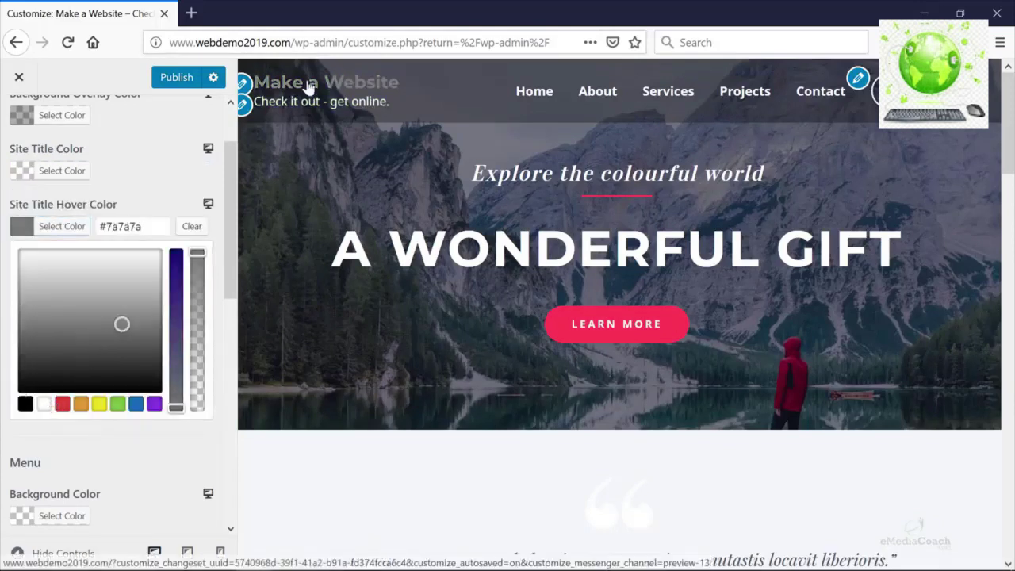
click(106, 362)
click(123, 278)
click(70, 297)
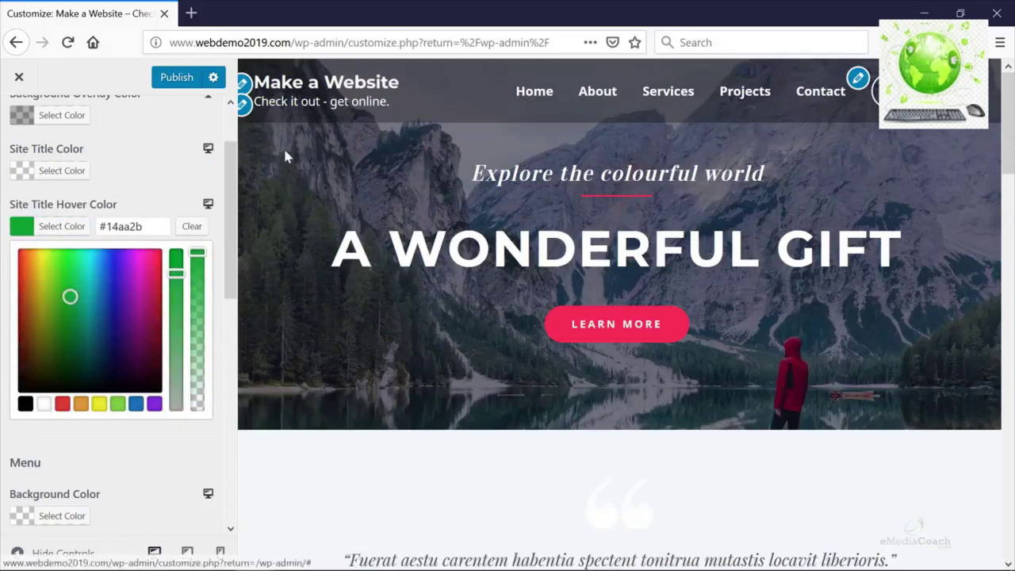
Step: Review the transparent header's menu, submenu and content section color settings
scroll(108, 424, down, 1)
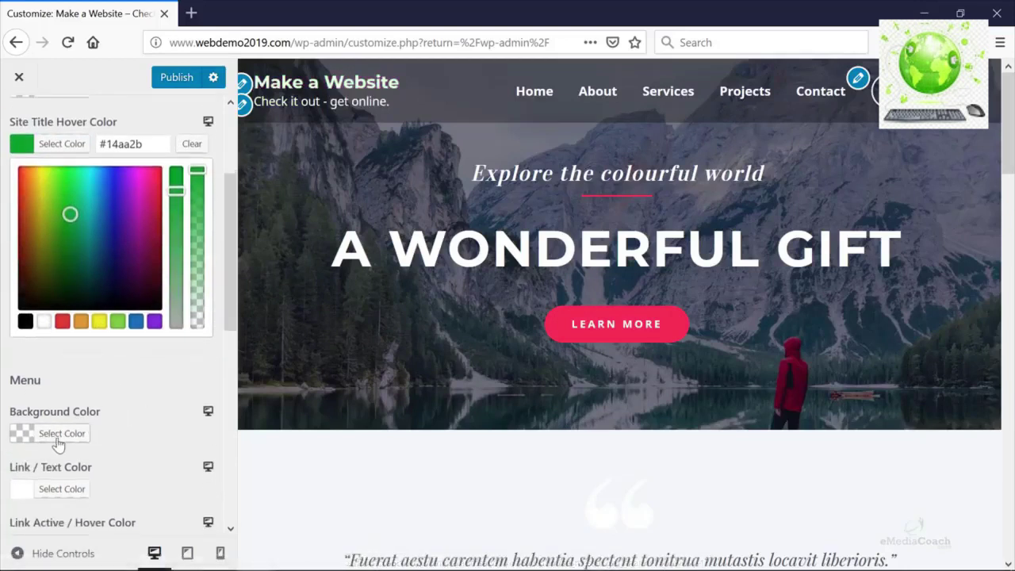
scroll(57, 437, down, 1)
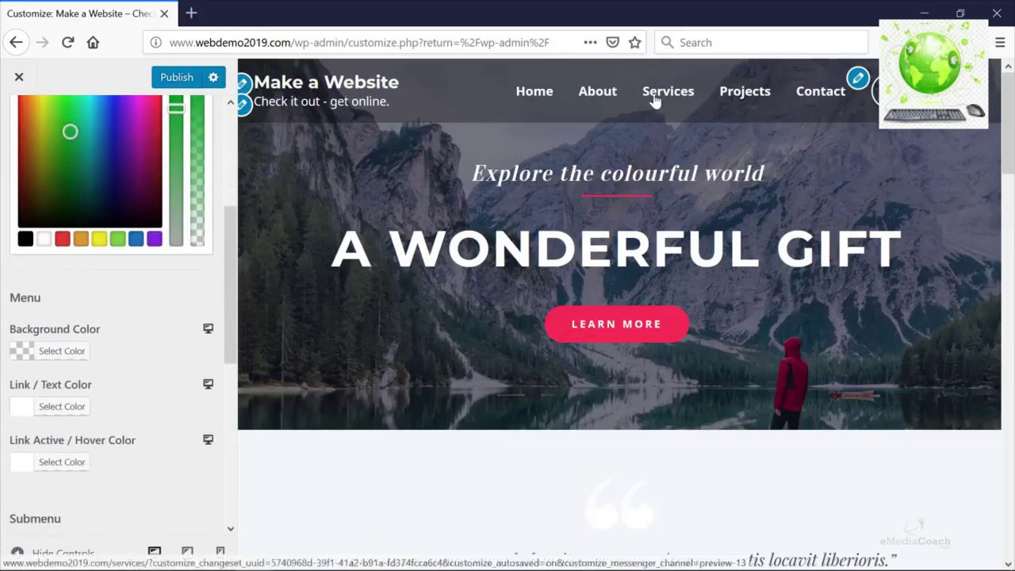
click(111, 361)
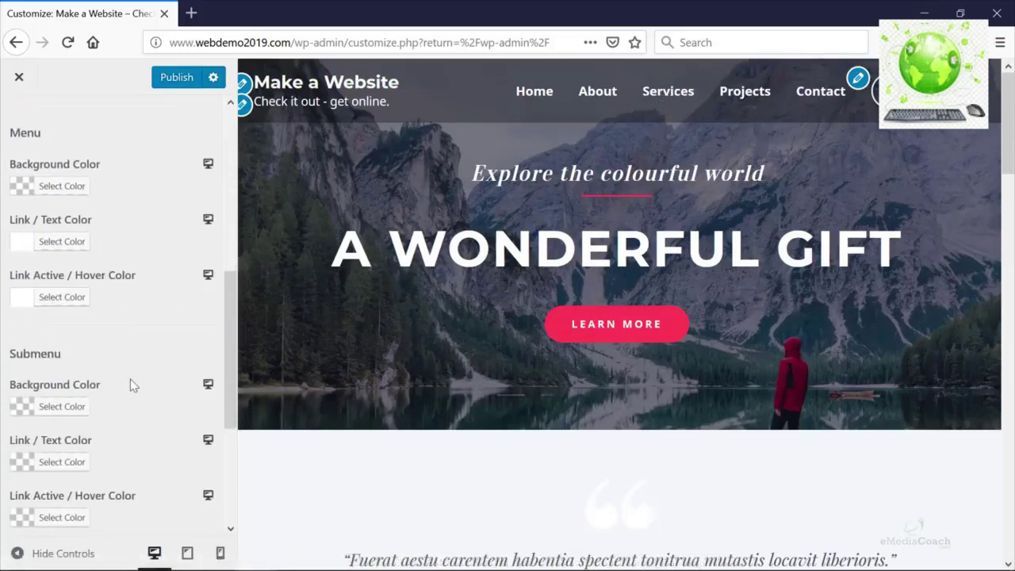
scroll(133, 386, down, 2)
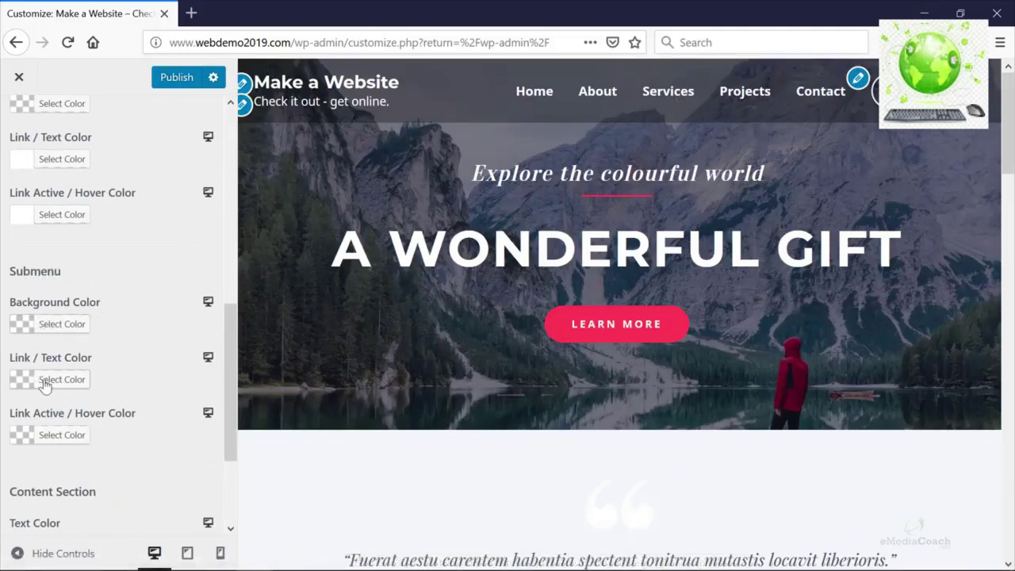
drag(674, 212, 668, 169)
click(679, 74)
scroll(141, 393, down, 2)
scroll(151, 381, up, 8)
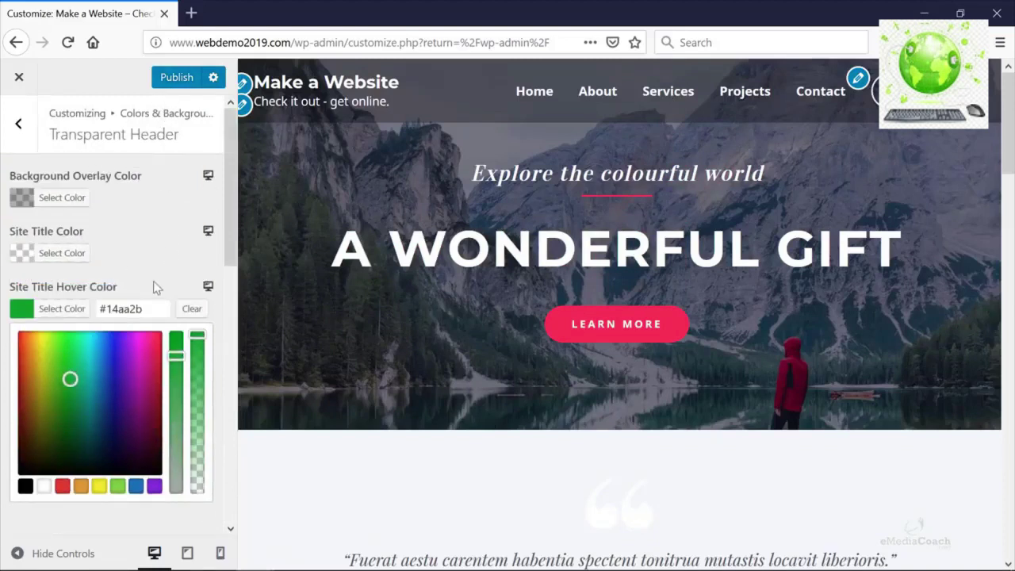
Step: Clear the site title hover color and publish the customizer changes
scroll(158, 273, down, 2)
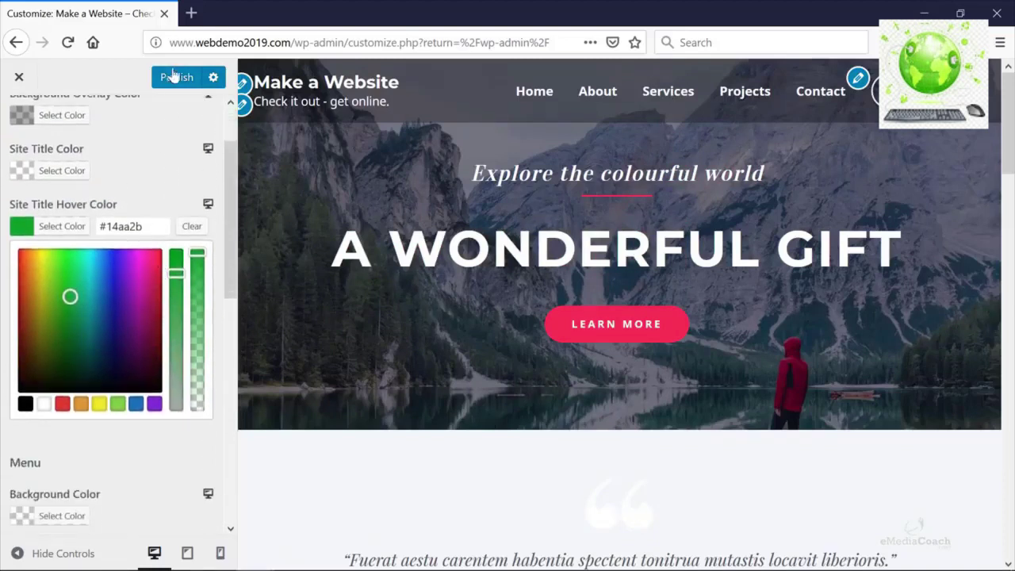
click(192, 226)
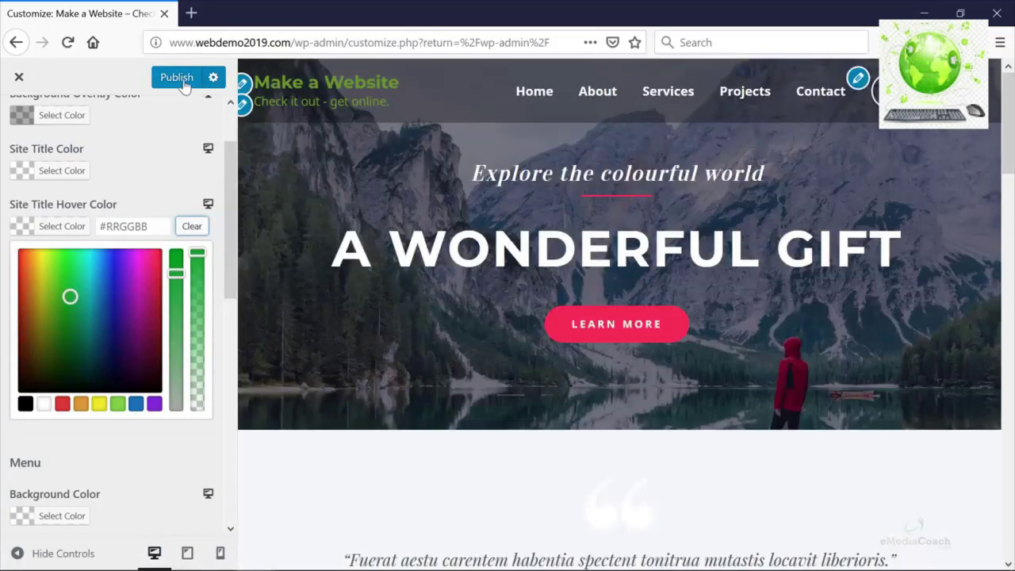
click(184, 79)
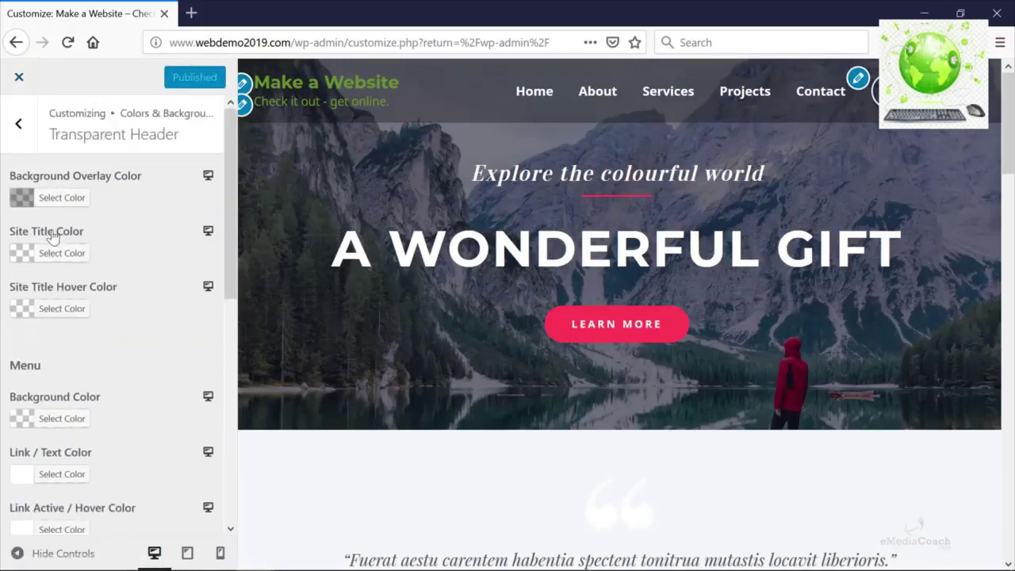
Step: Review the footer bar's color and background settings and examine the footer in the page preview
click(34, 135)
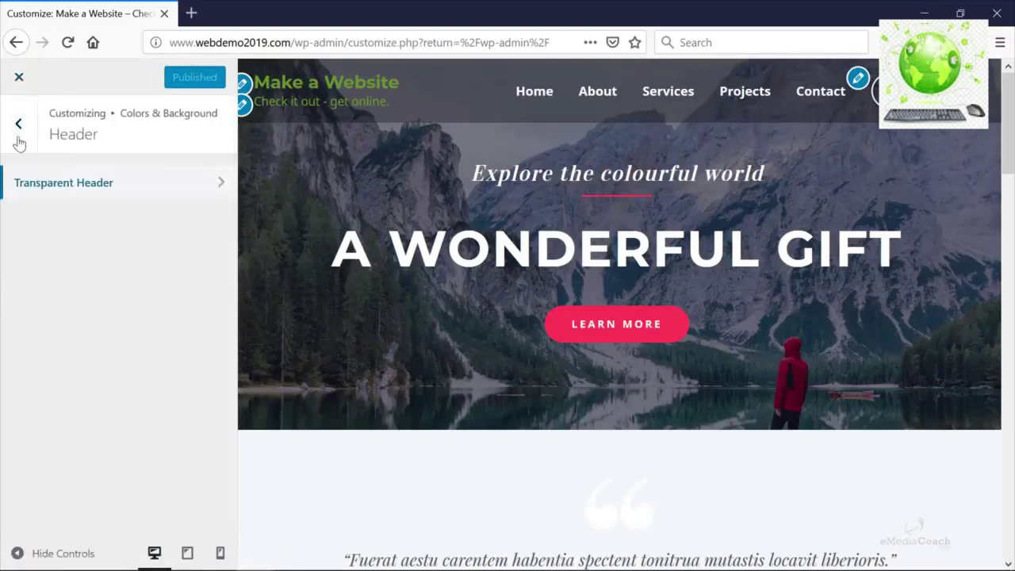
click(18, 135)
click(87, 251)
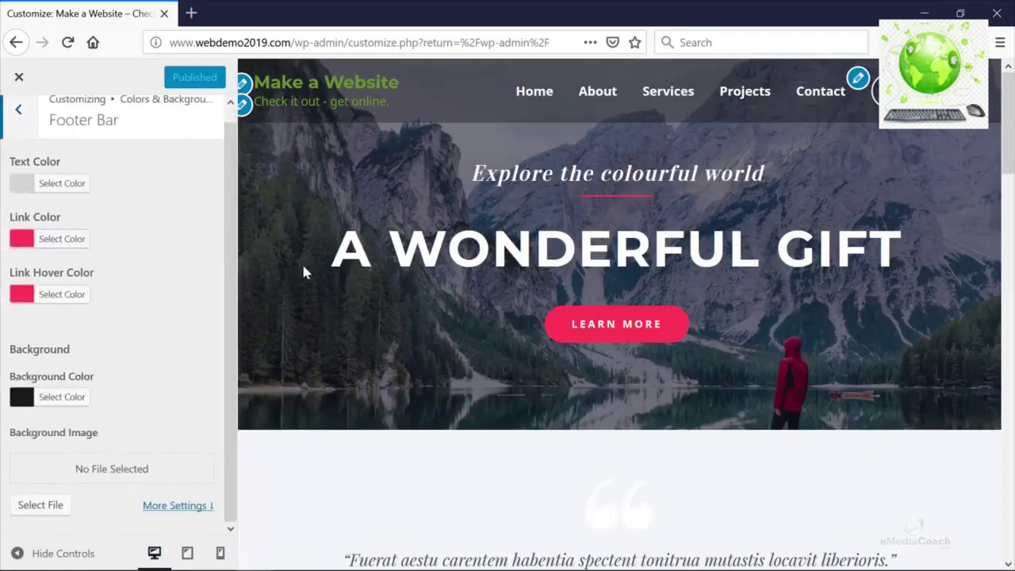
scroll(619, 357, down, 15)
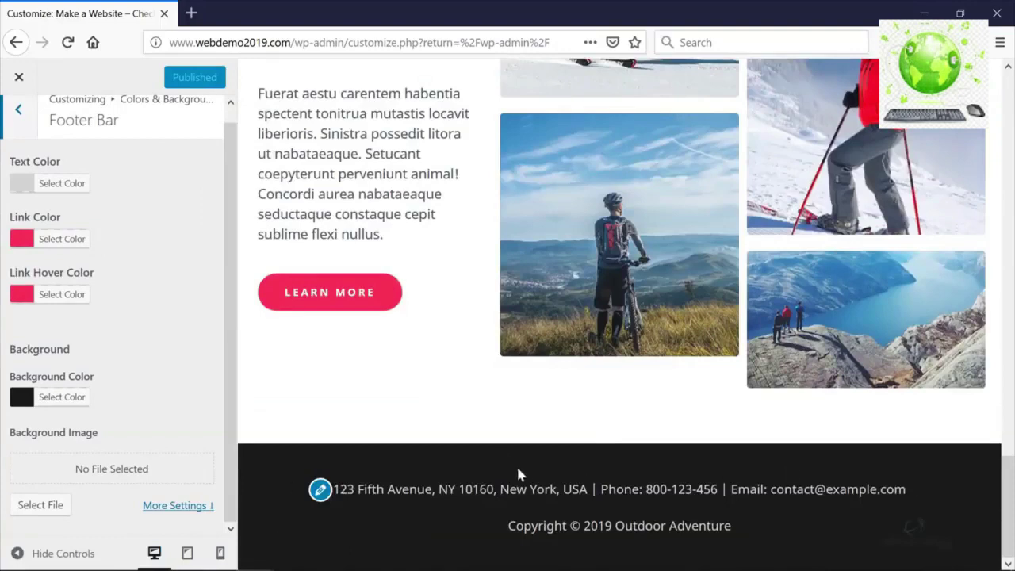
scroll(358, 481, up, 10)
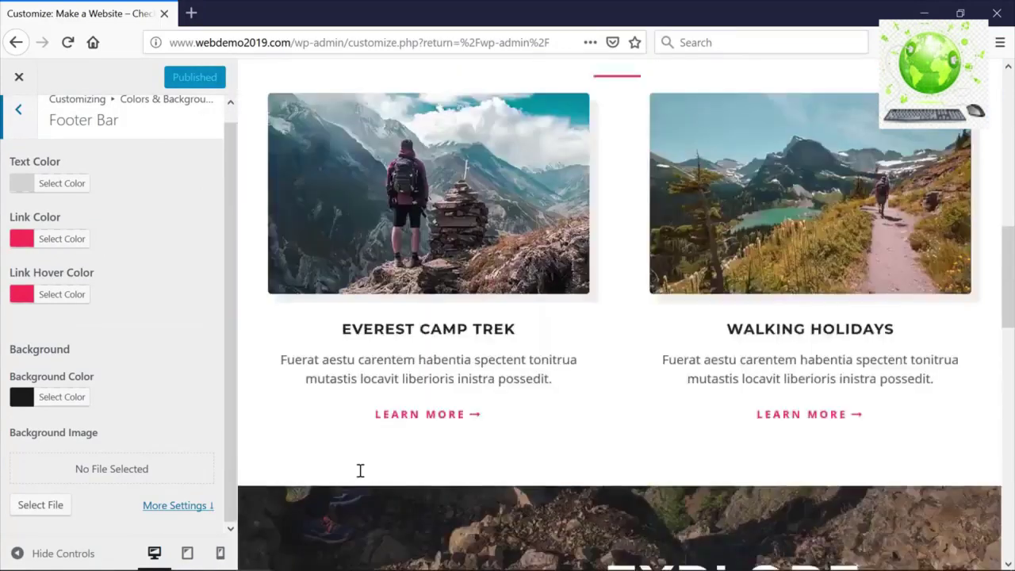
scroll(361, 471, up, 8)
click(16, 134)
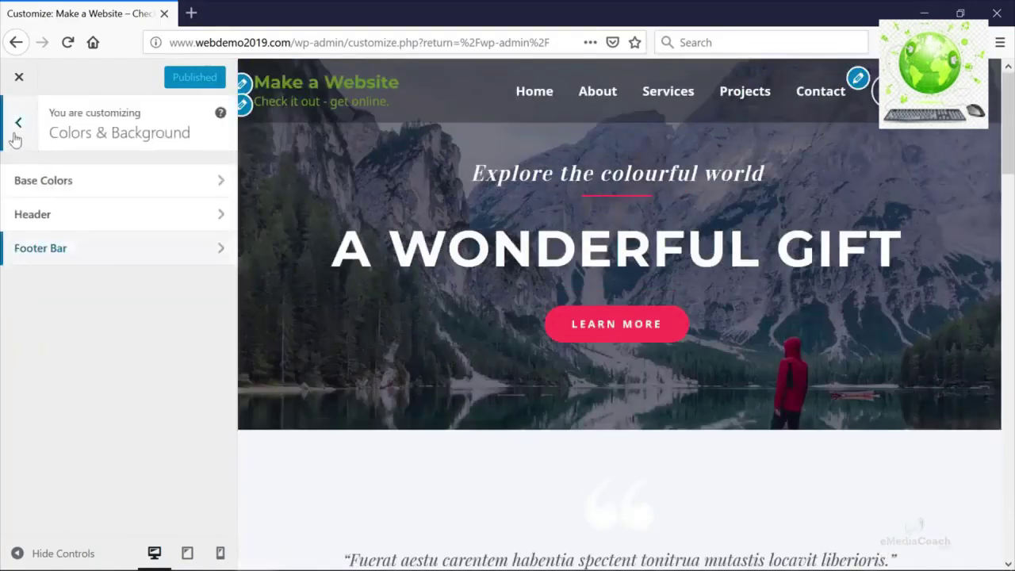
Step: Examine the base typography settings for the body content and the headings
click(17, 125)
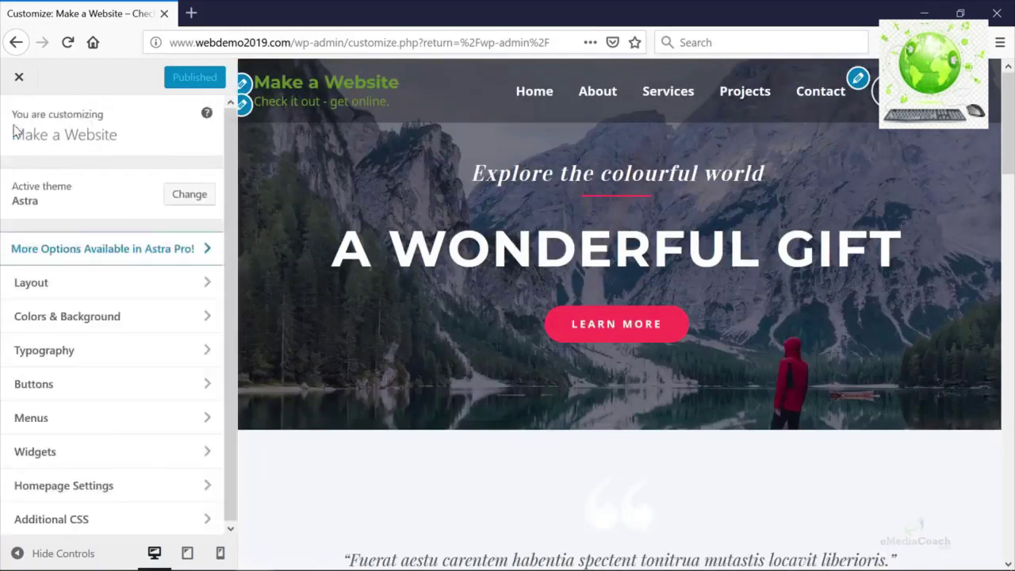
click(83, 361)
click(120, 185)
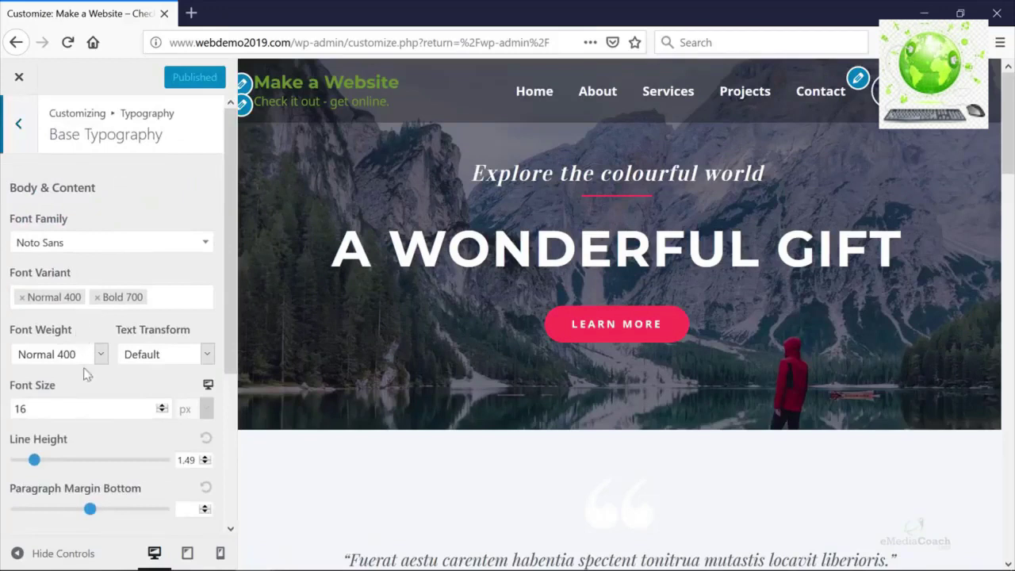
scroll(69, 438, down, 1)
scroll(32, 333, down, 1)
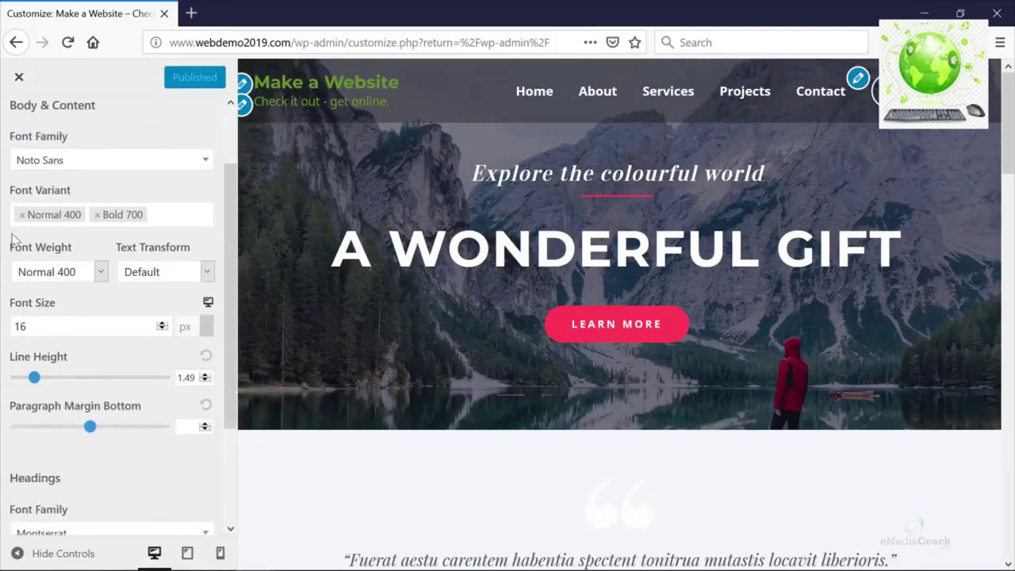
scroll(66, 261, down, 2)
scroll(48, 206, up, 2)
scroll(41, 149, up, 2)
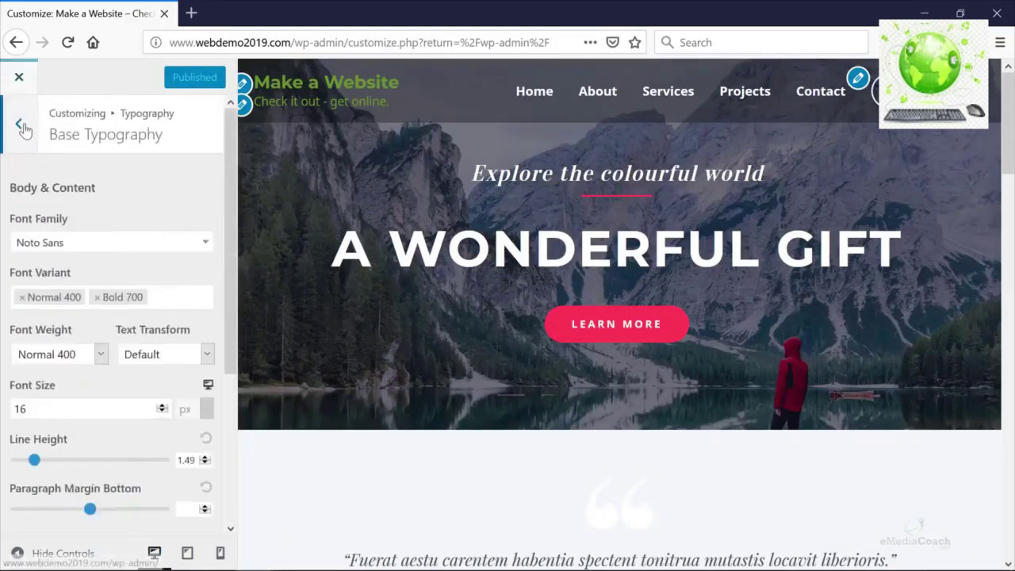
click(19, 123)
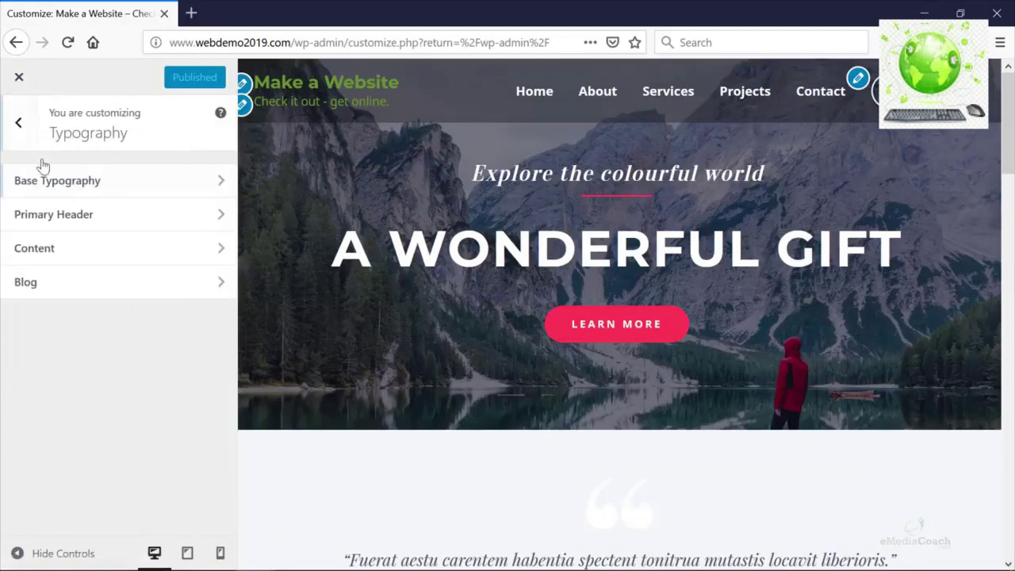
Step: Increase the site title's font size by several pixels in the primary header typography
click(100, 220)
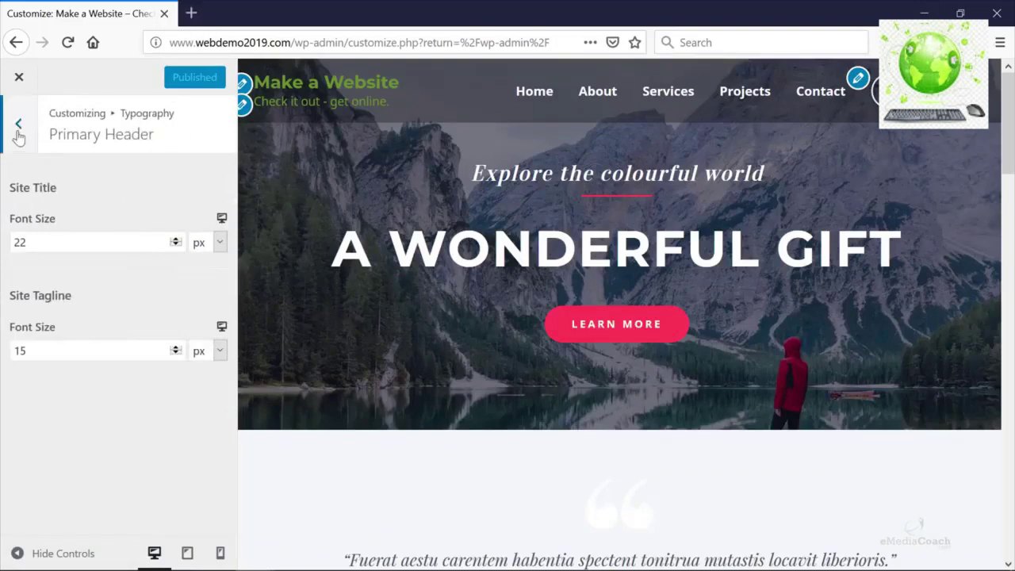
double_click(176, 242)
double_click(176, 242)
double_click(176, 242)
click(178, 248)
click(18, 124)
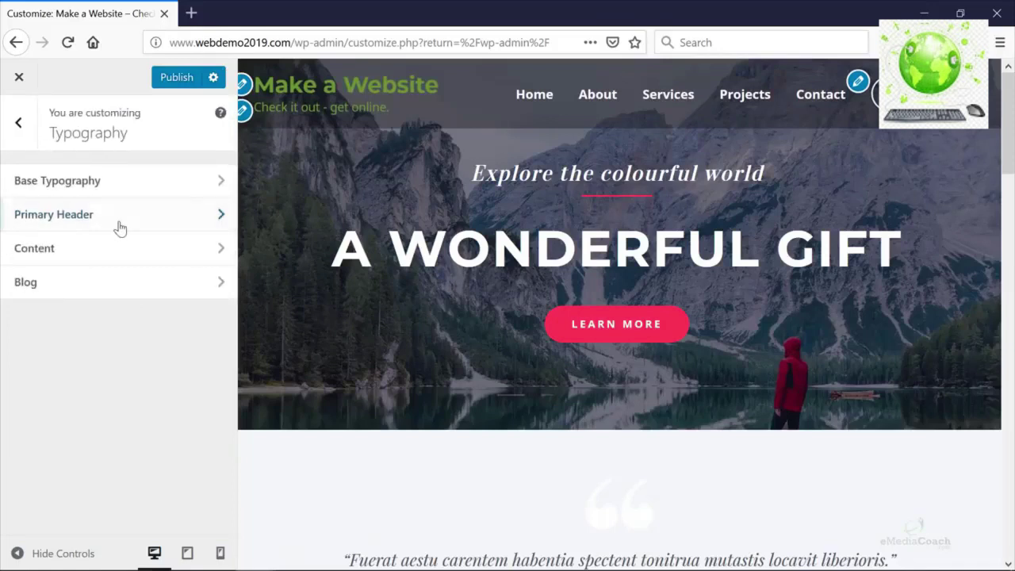
Step: Check the heading font sizes in the content typography and return to the main customizer options
click(106, 256)
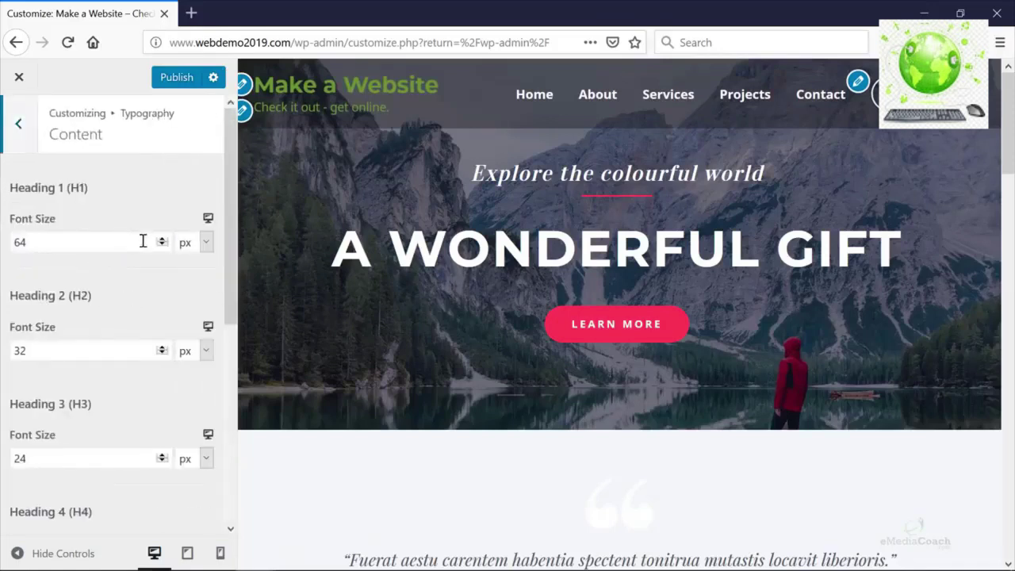
click(18, 135)
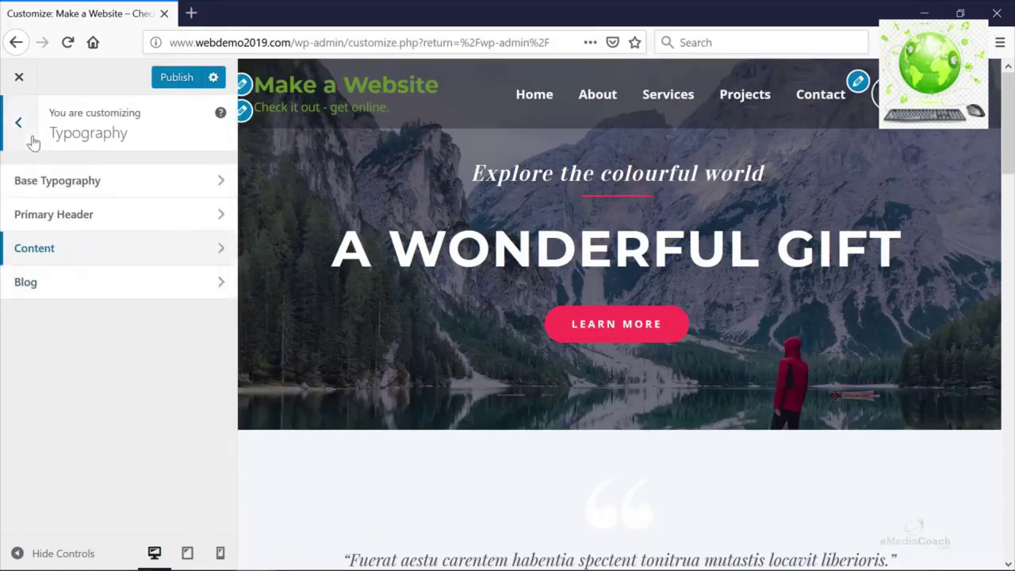
click(31, 139)
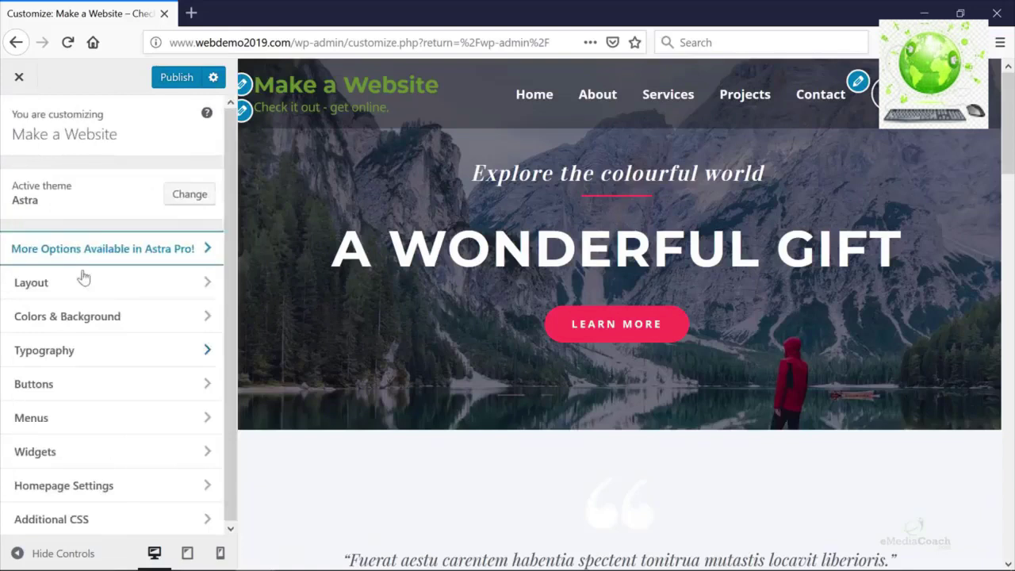
Step: Review the customizer's button, menu and homepage settings, including the pages available as the static homepage
click(82, 391)
click(18, 124)
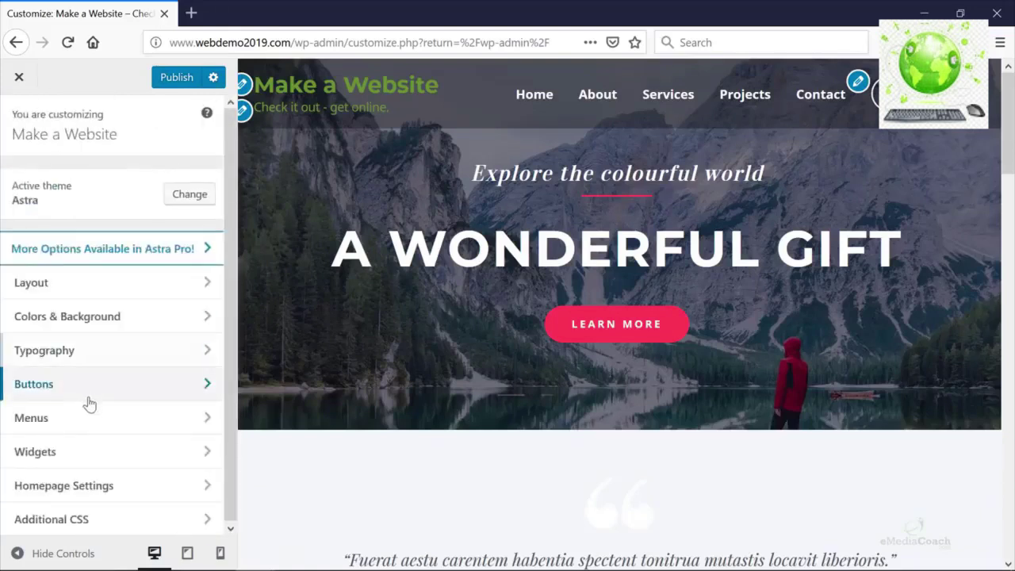
click(86, 418)
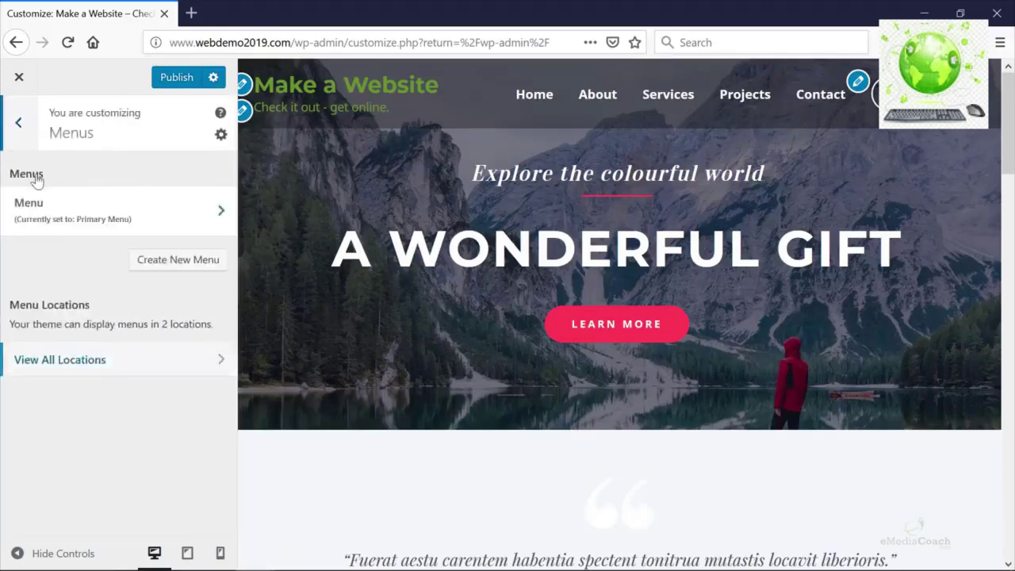
click(22, 127)
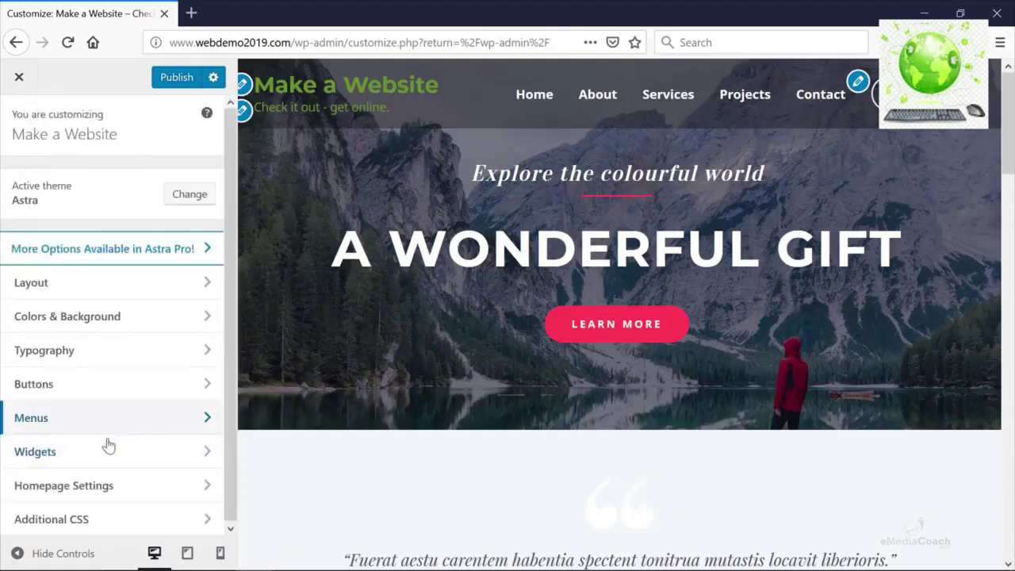
click(98, 487)
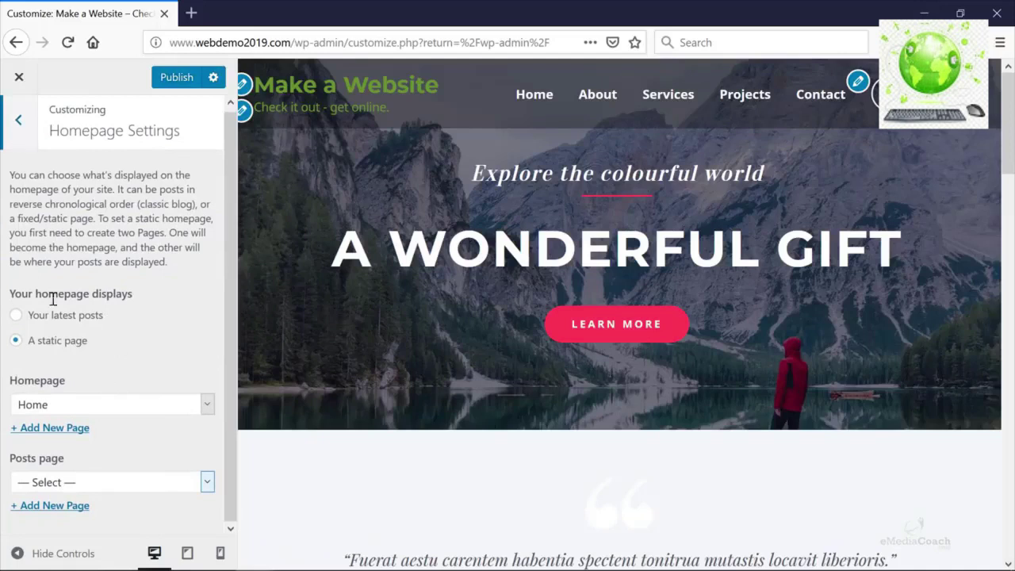
click(60, 408)
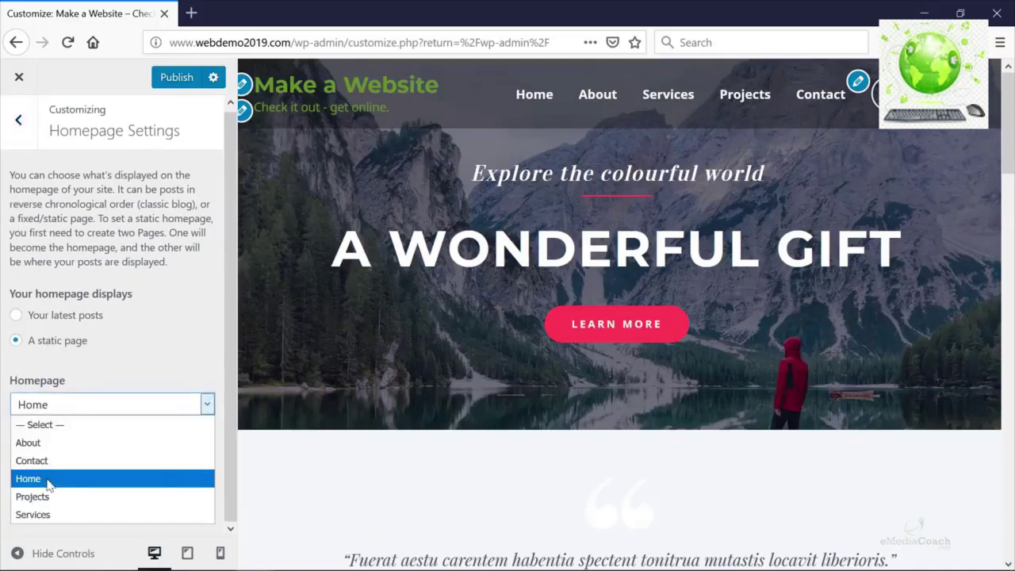
click(18, 120)
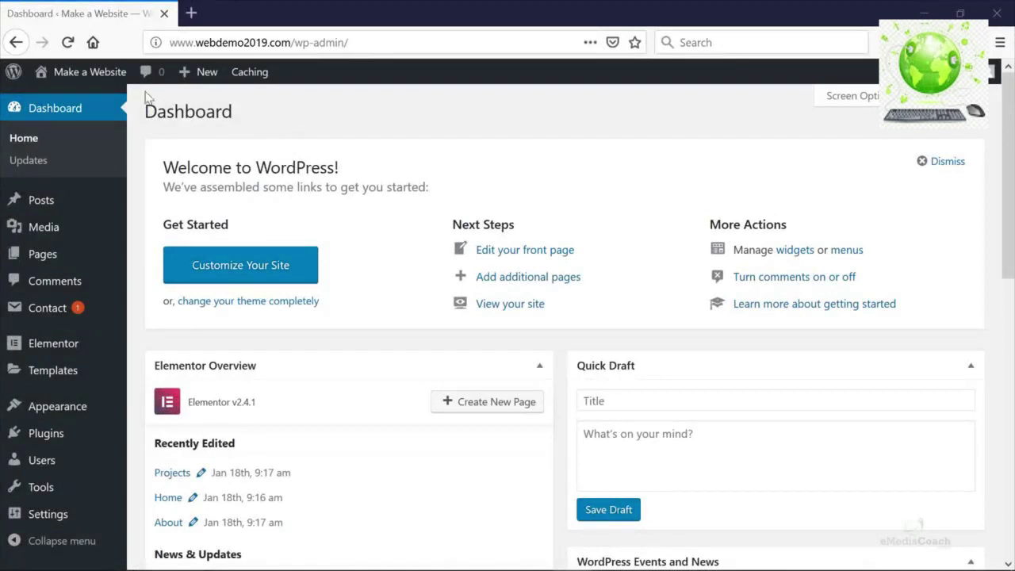
Step: Visit the live site from the dashboard and open its homepage in the Elementor editor
mouse_move(77, 80)
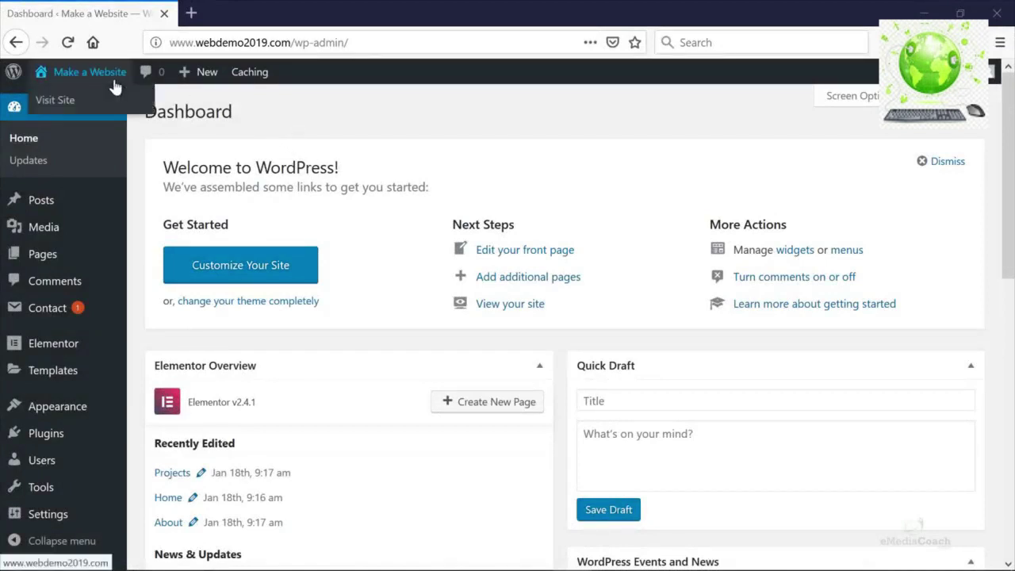
click(30, 104)
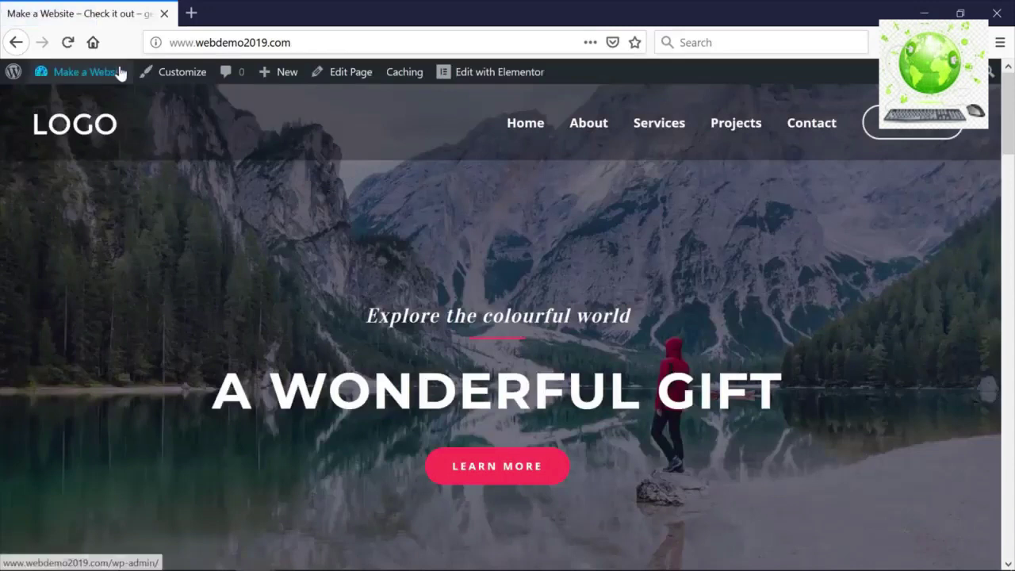
click(498, 76)
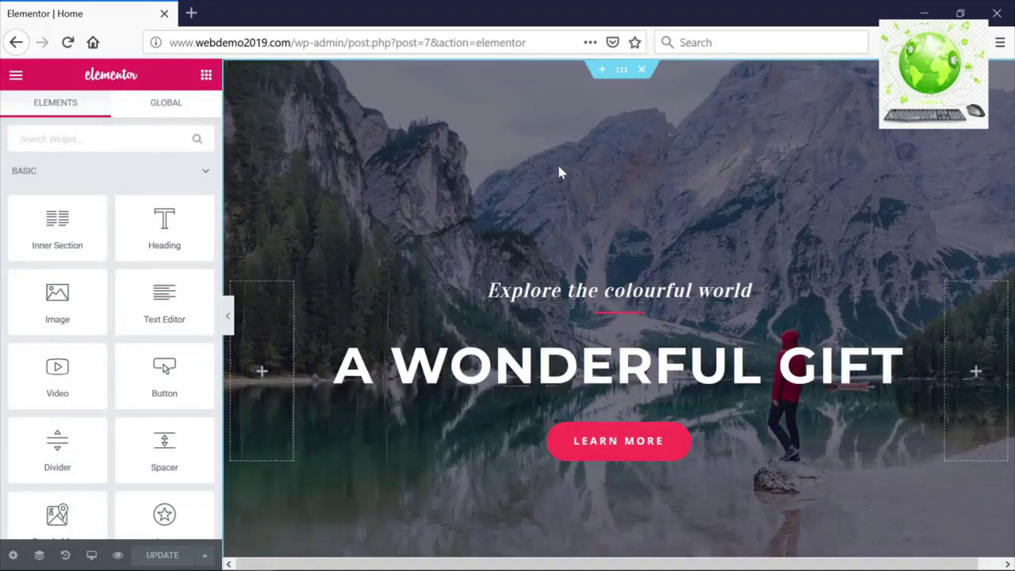
Step: Open the hero section's settings, dismiss the right-click tip, and examine its layout, background style and advanced spacing options
click(623, 72)
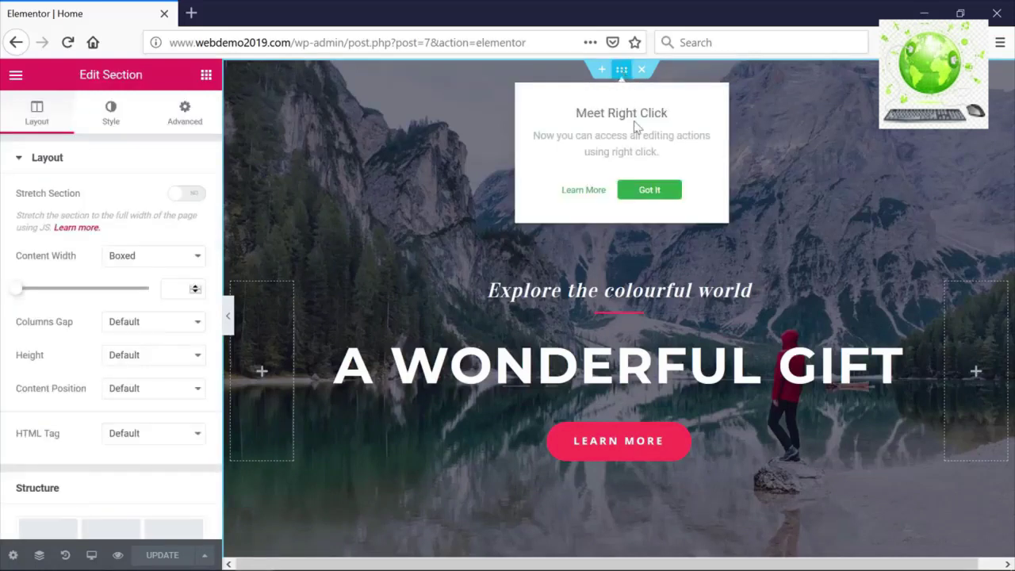
click(650, 190)
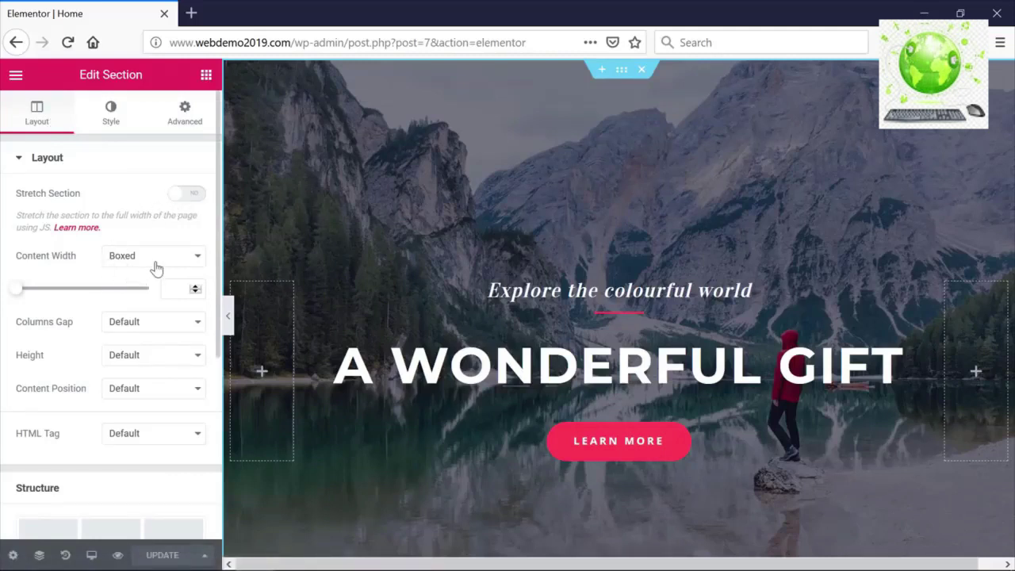
click(112, 119)
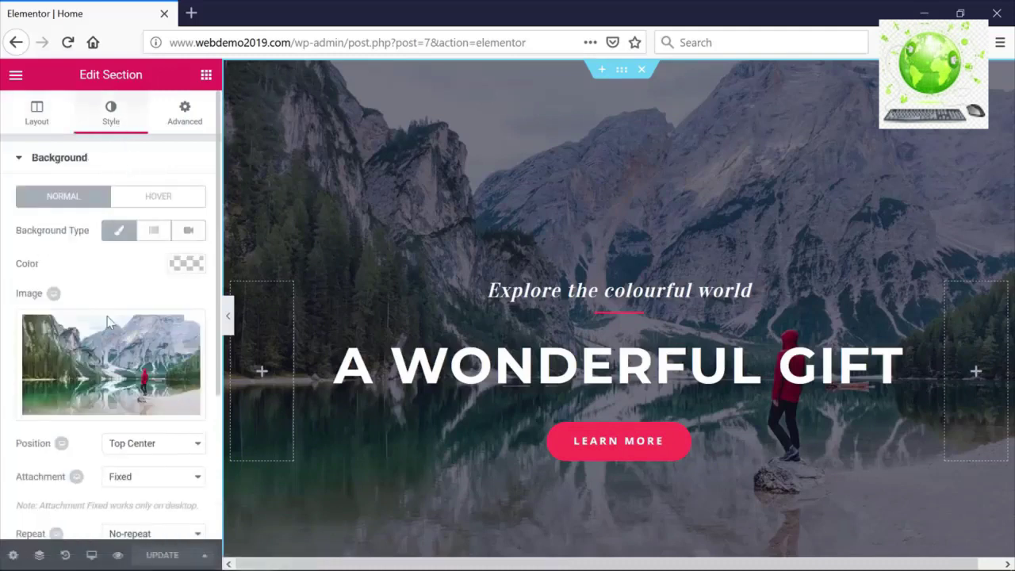
mouse_move(114, 382)
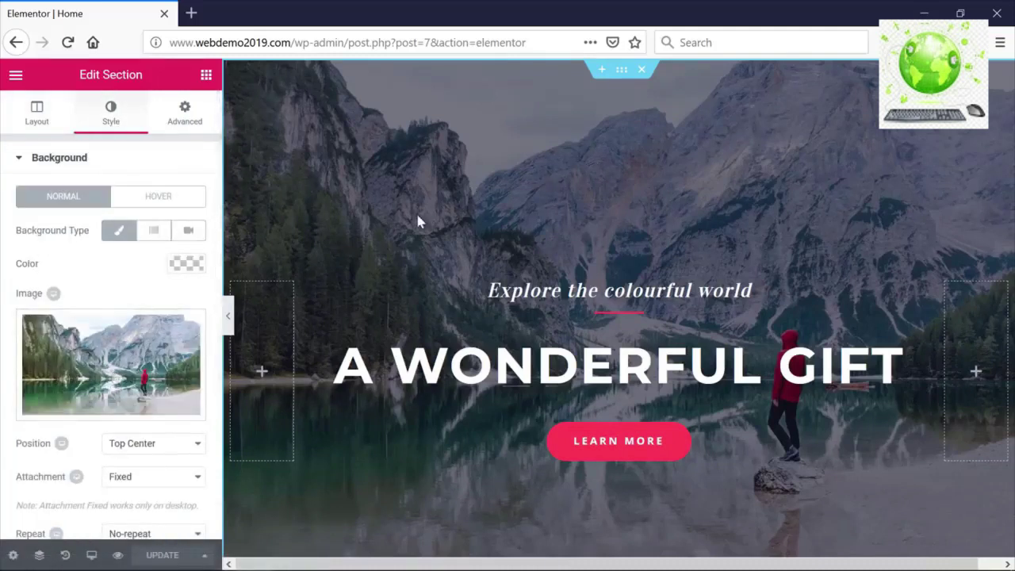
scroll(150, 270, down, 1)
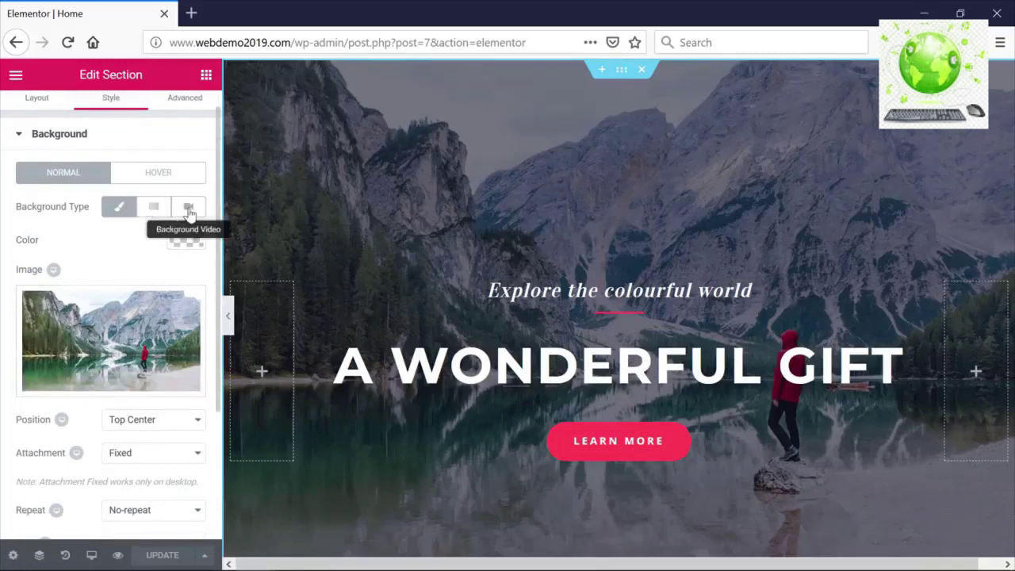
scroll(151, 317, down, 2)
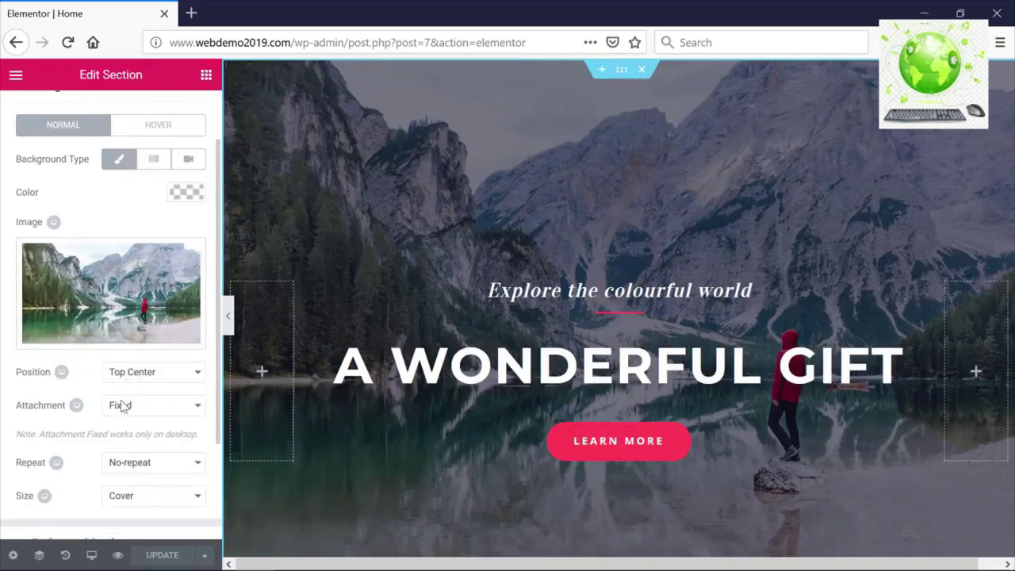
scroll(125, 389, up, 3)
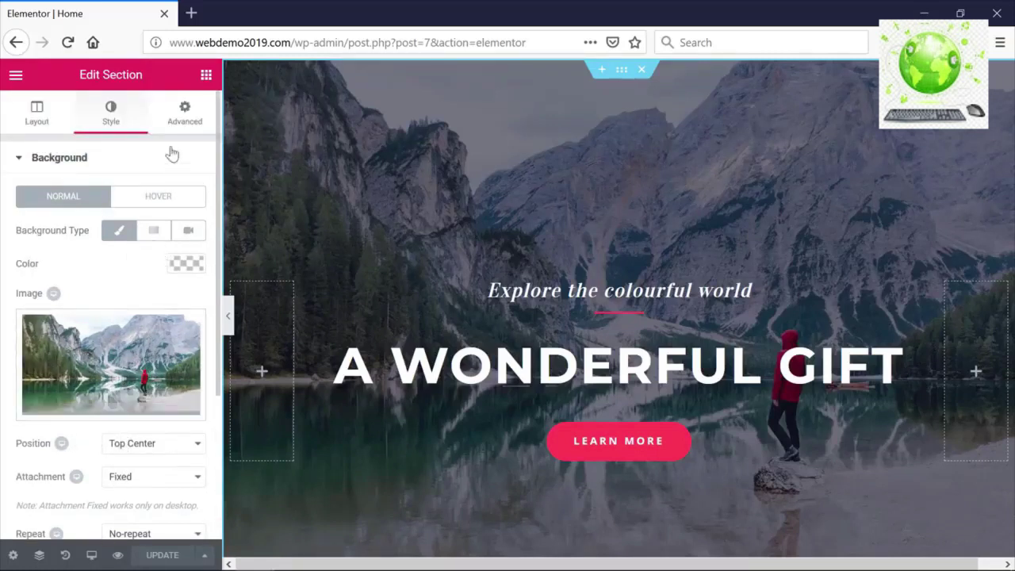
click(174, 118)
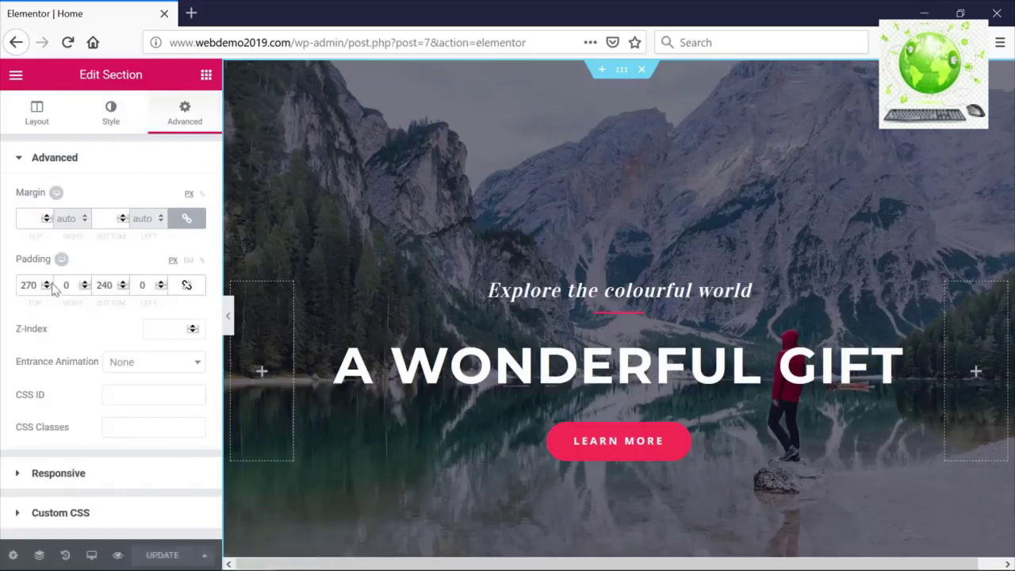